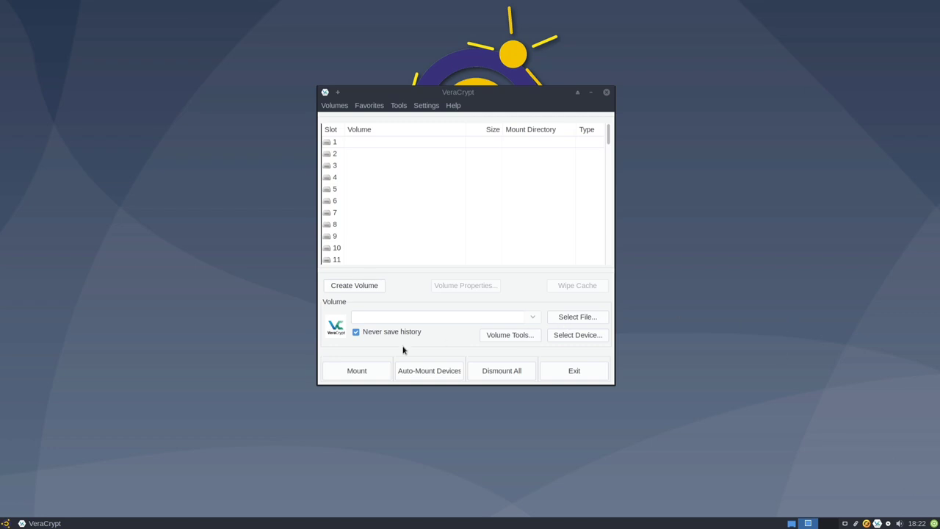
Start a new standard VeraCrypt volume as an encrypted file container.
left_click(353, 285)
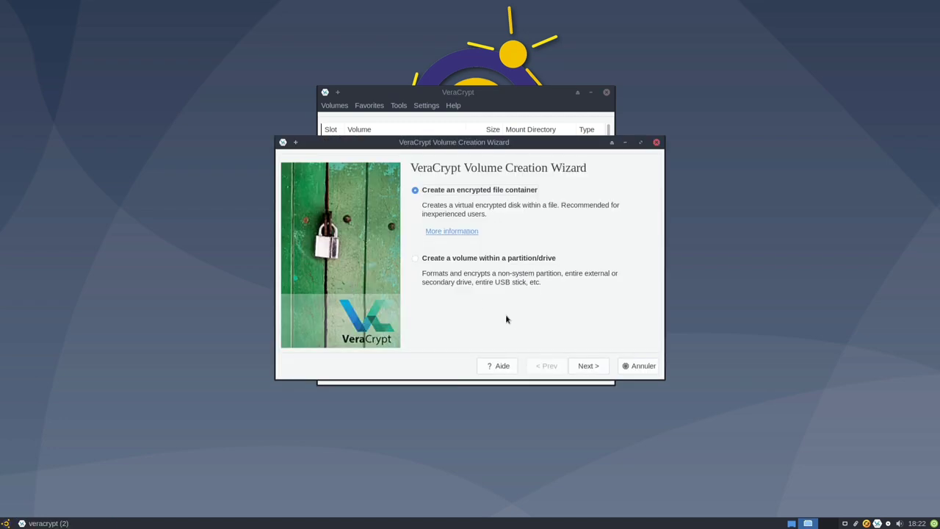
left_click(578, 366)
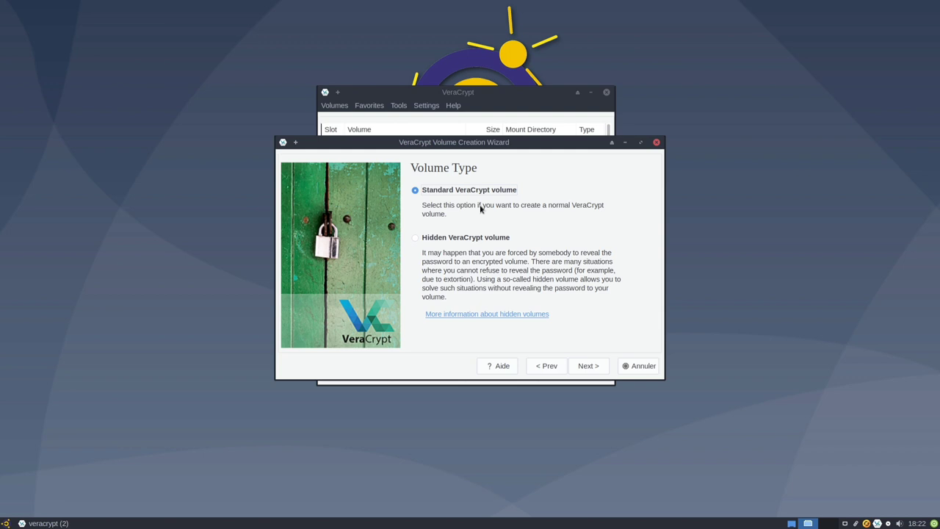
left_click(592, 370)
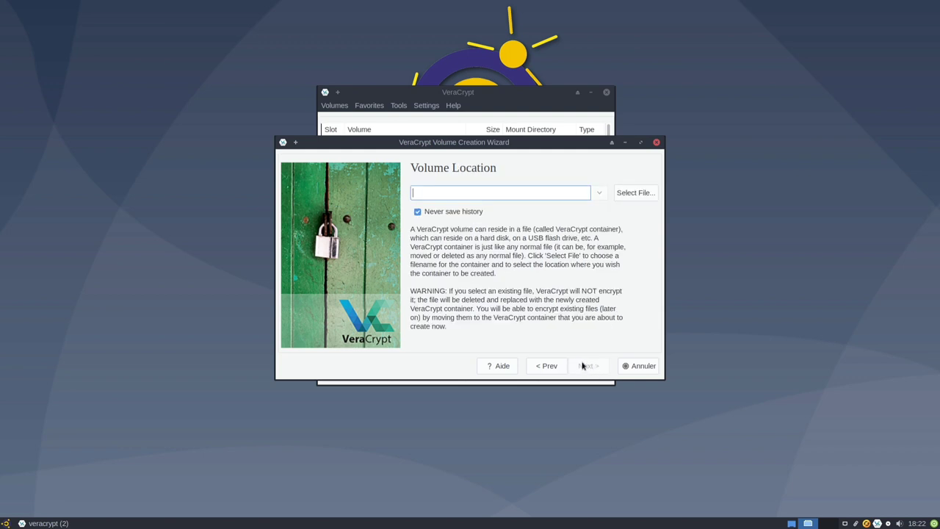
Save the container as TestVeracrypt in the Bureau folder and continue to encryption options.
left_click(637, 194)
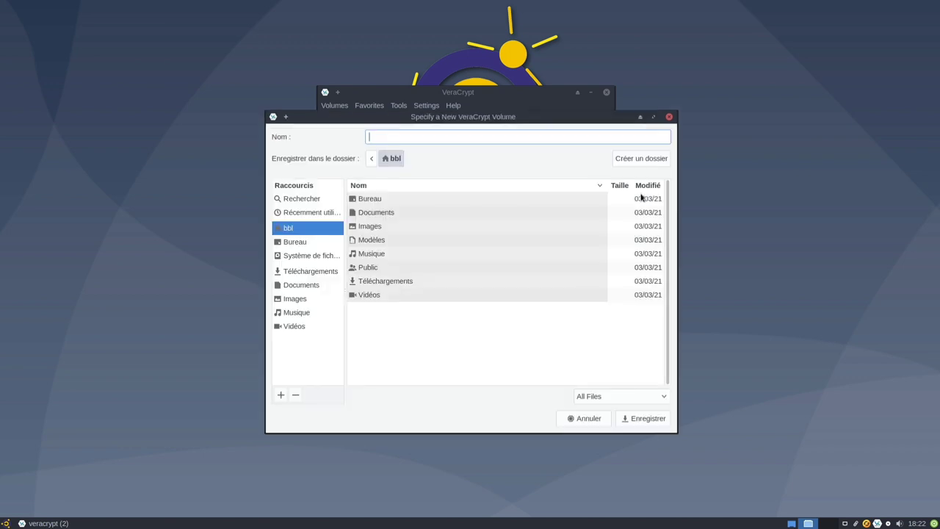
double_click(355, 199)
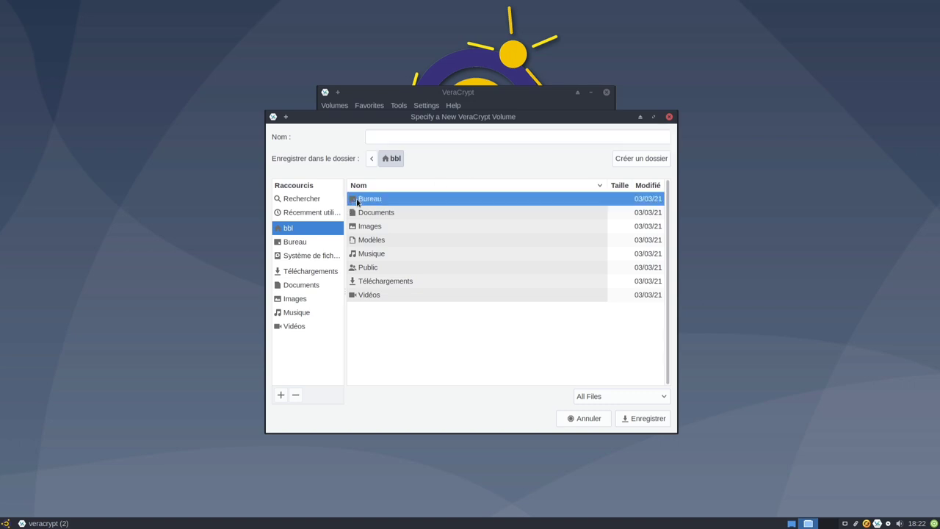
left_click(423, 139)
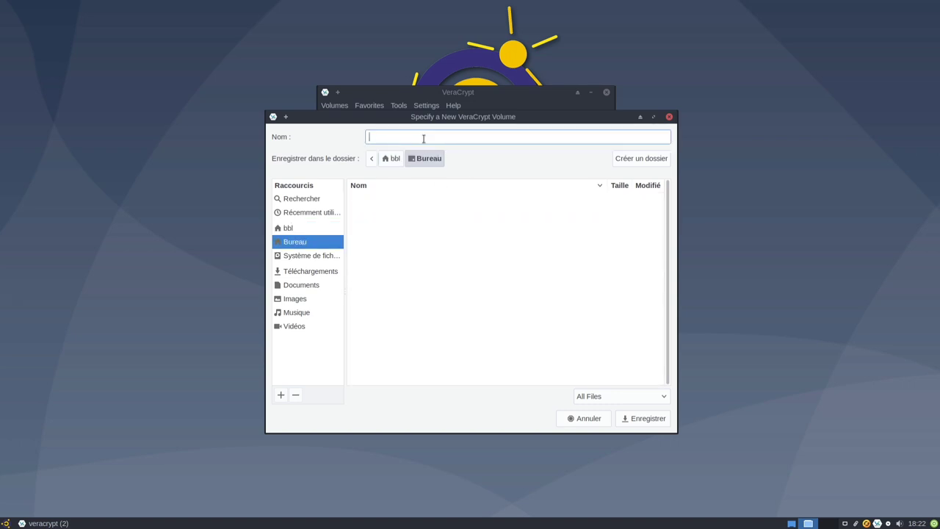
type("TestVeracrypt")
left_click(635, 419)
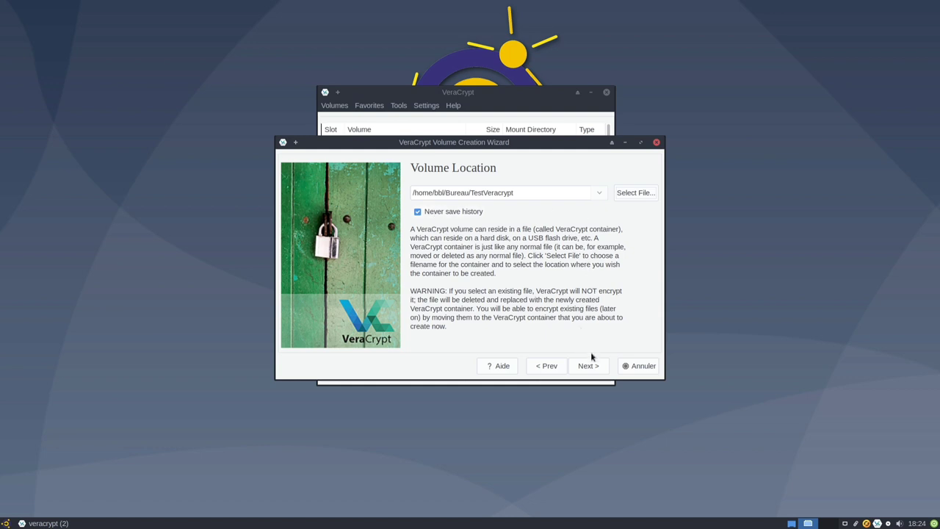
left_click(595, 368)
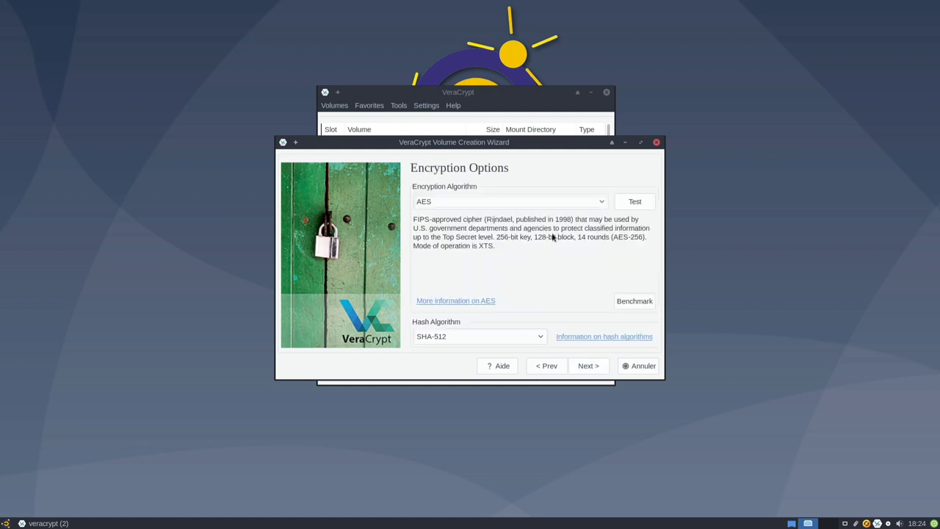
Keep AES encryption with the SHA-512 hash algorithm.
left_click(564, 200)
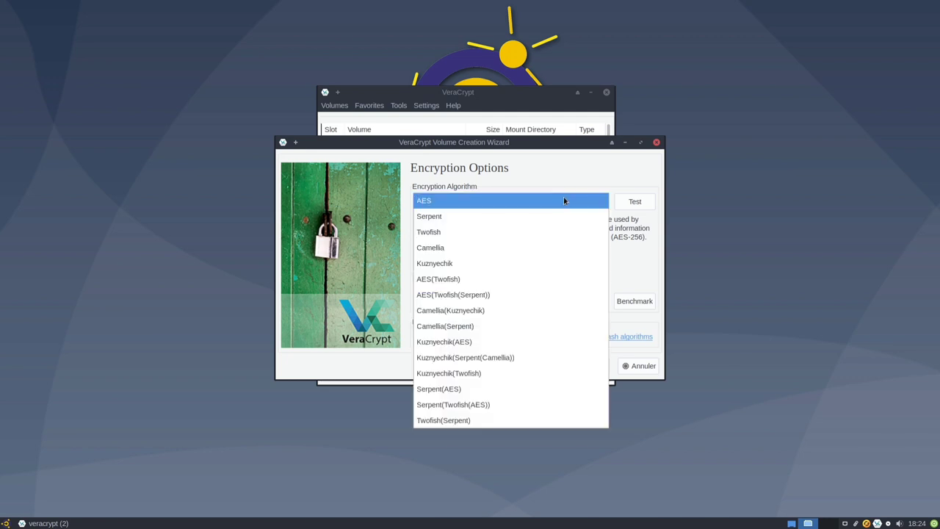
left_click(563, 199)
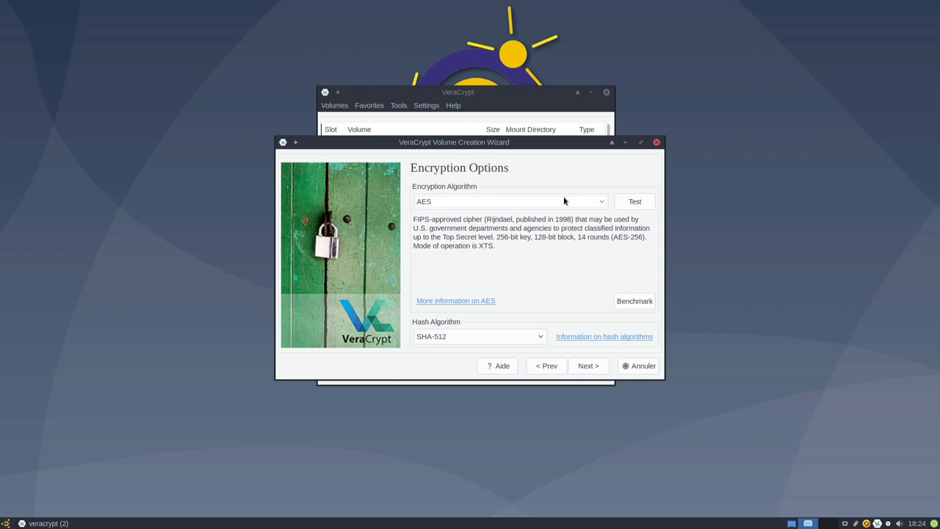
left_click(505, 339)
left_click(504, 339)
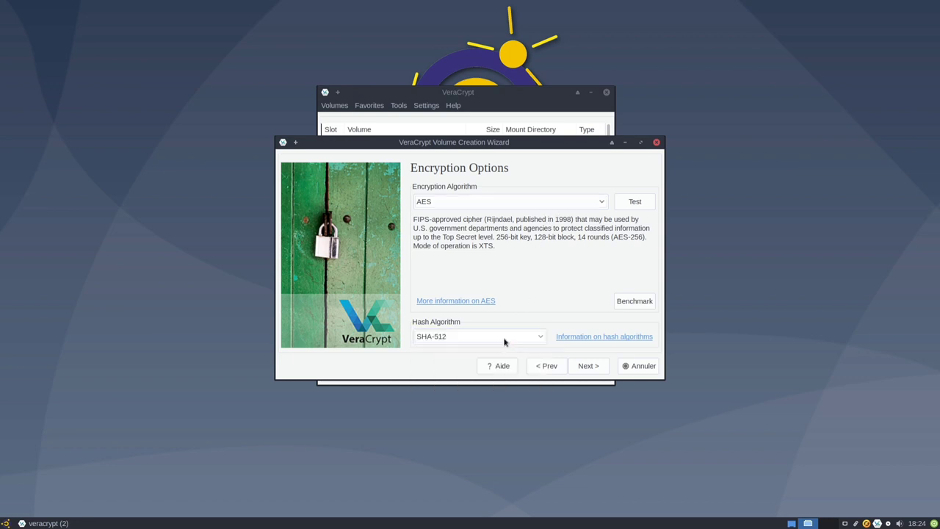
left_click(597, 368)
Set the container size to 1 GiB and continue.
left_click(513, 193)
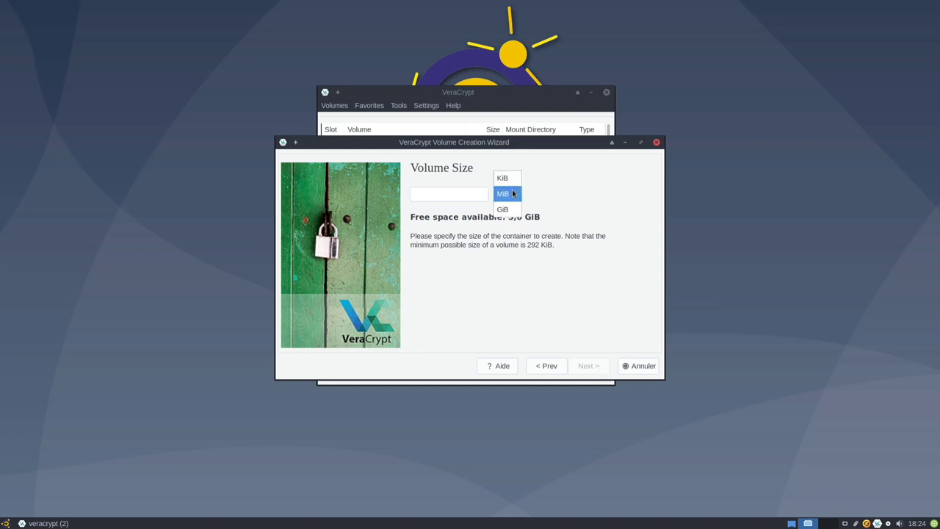
left_click(519, 210)
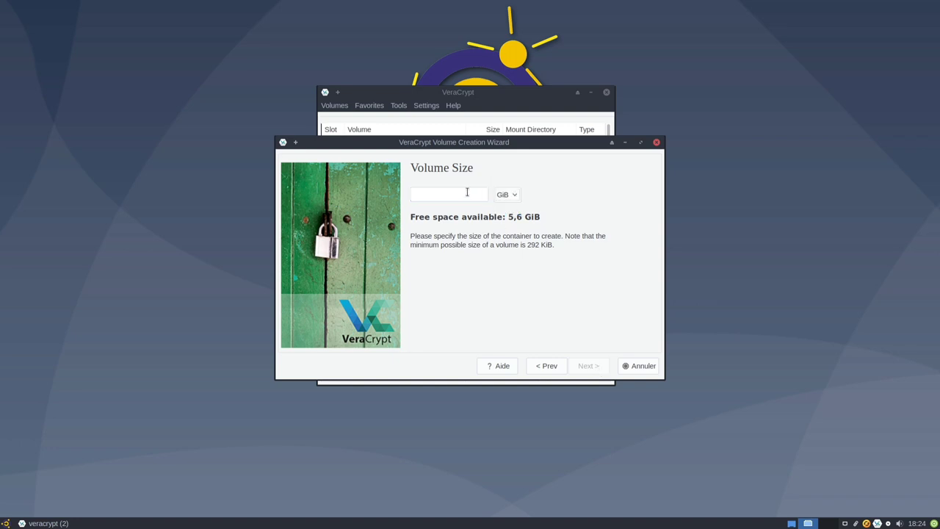
left_click(467, 192)
type("1")
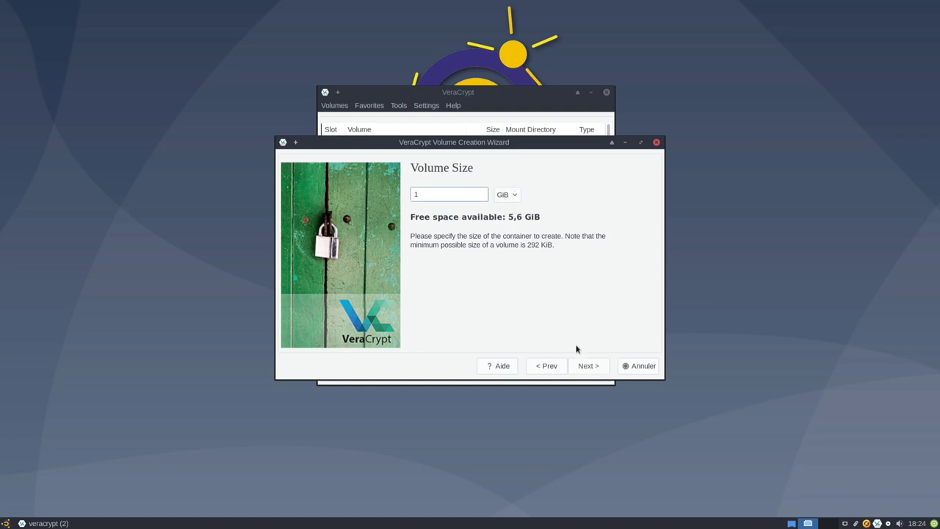
left_click(588, 365)
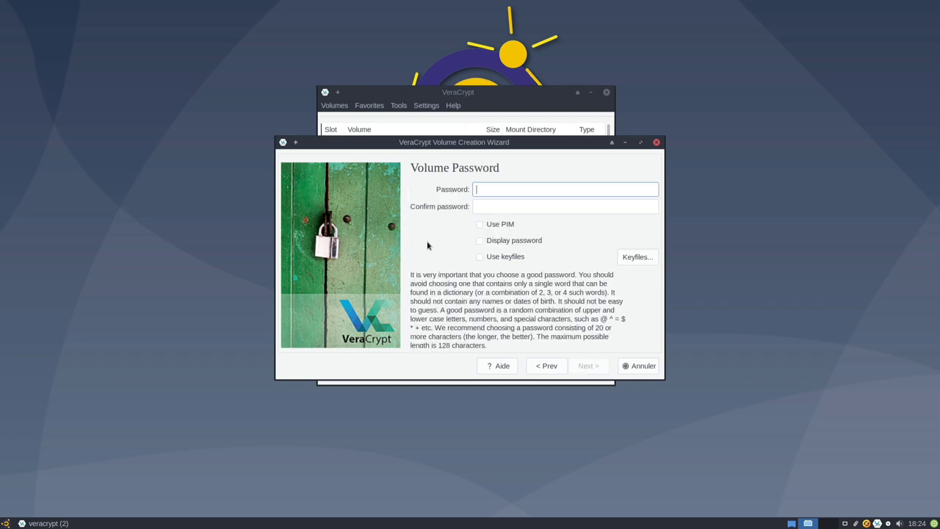
Enter and confirm a new volume password after fixing a mismatch, and enable Use keyfiles.
type("testtest")
key("Tab")
type("testt")
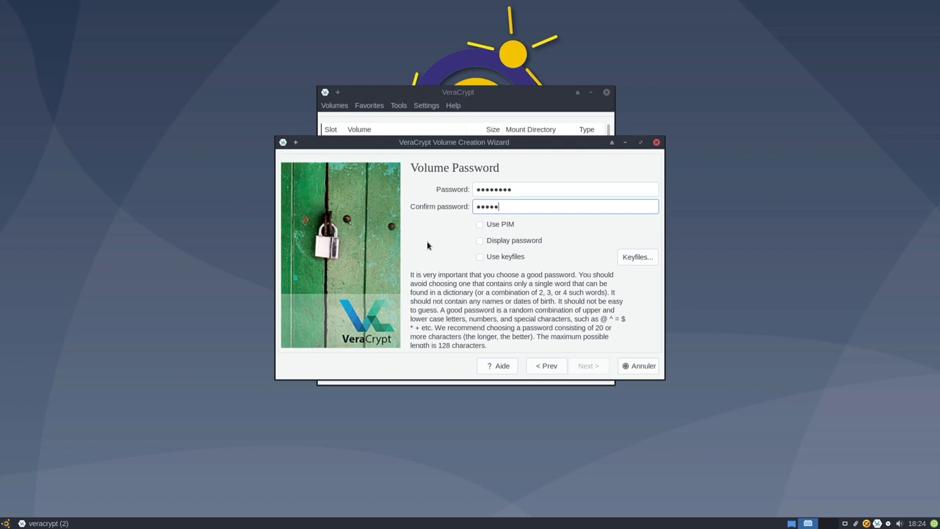
key("BackSpace")
key("BackSpace")
key("BackSpace")
key("BackSpace")
key("BackSpace")
double_click(522, 184)
type("123456")
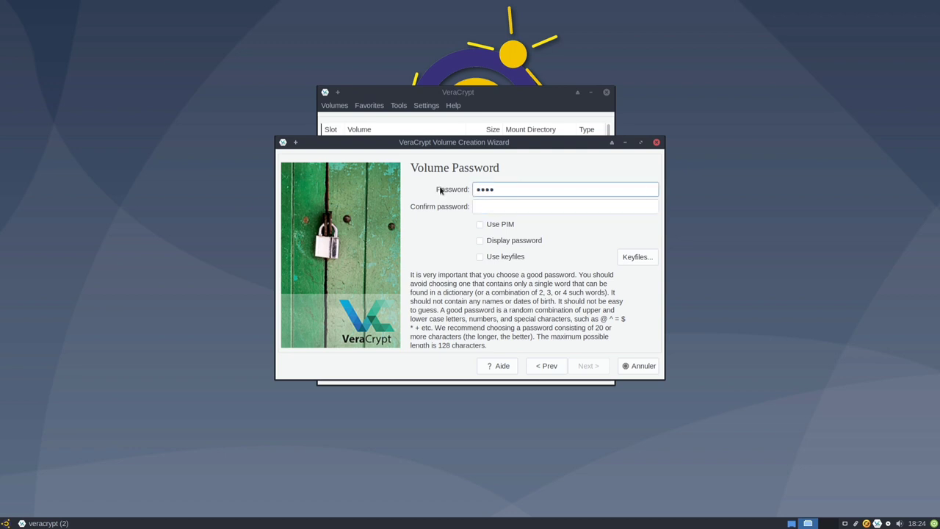
key("Tab")
type("123456")
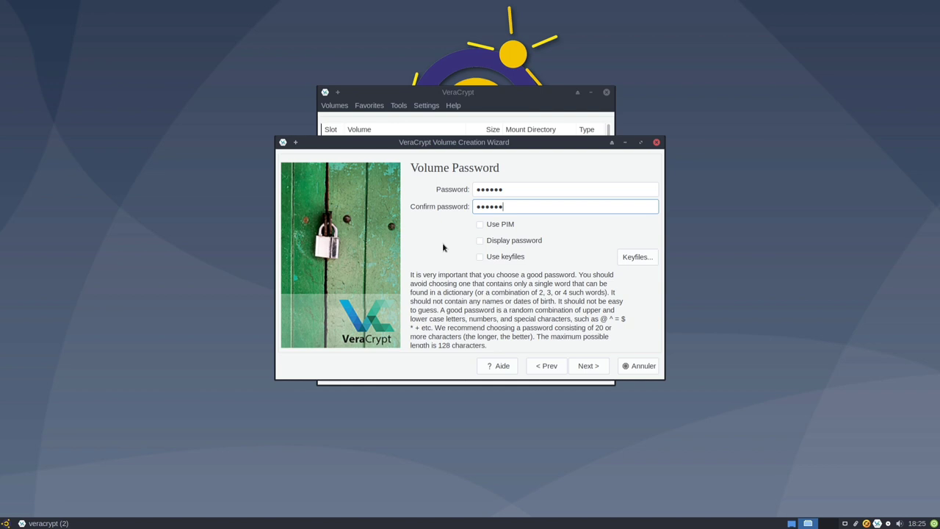
left_click(479, 257)
In Select Keyfiles, browse from the root to the /usr/share/xfce4/backdrops folder.
left_click(636, 257)
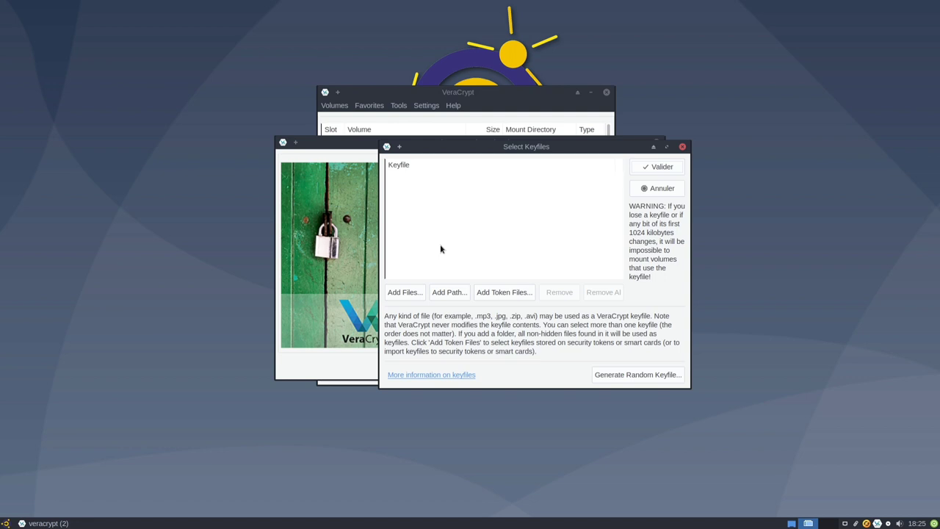
left_click(389, 295)
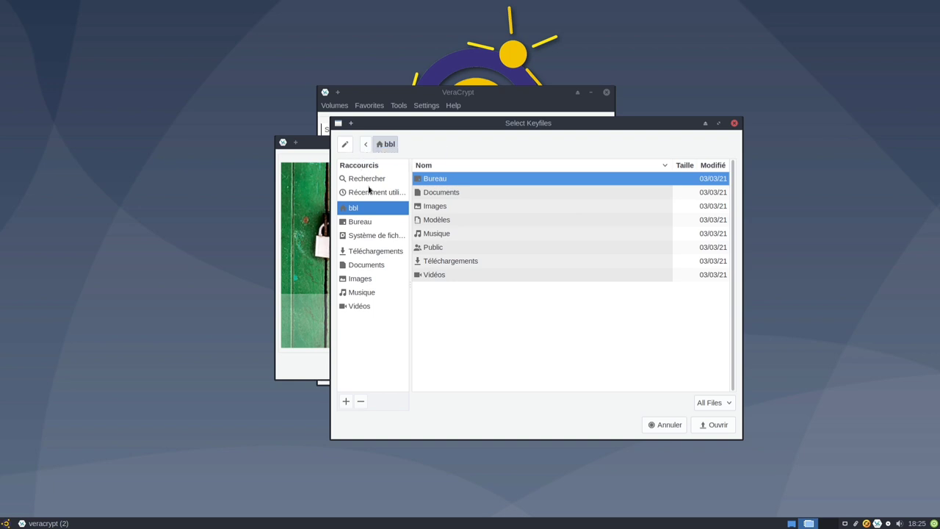
left_click(380, 242)
scroll(466, 356, "down", 5)
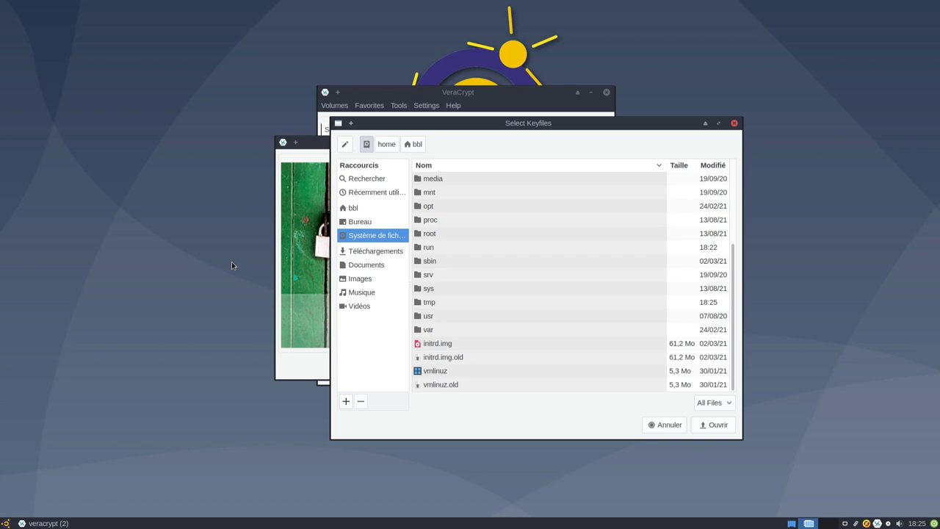
double_click(432, 317)
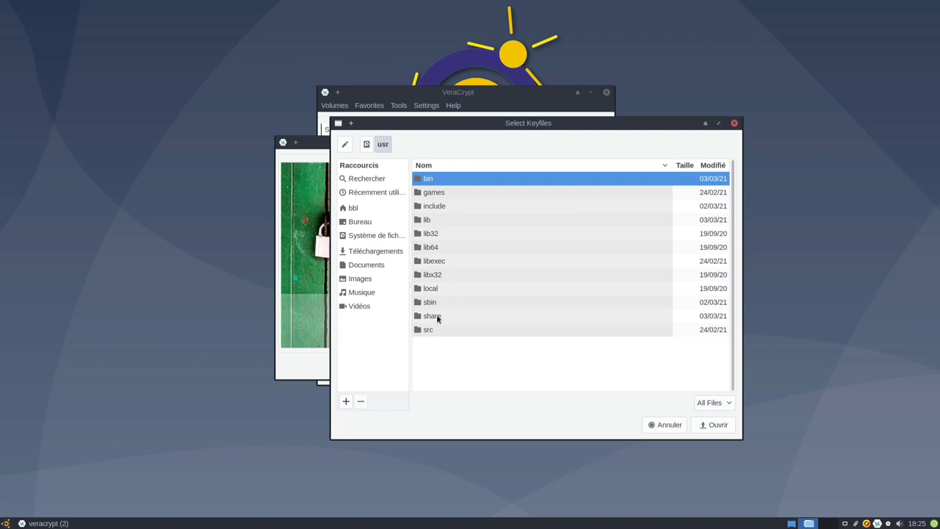
double_click(437, 317)
scroll(454, 297, "down", 15)
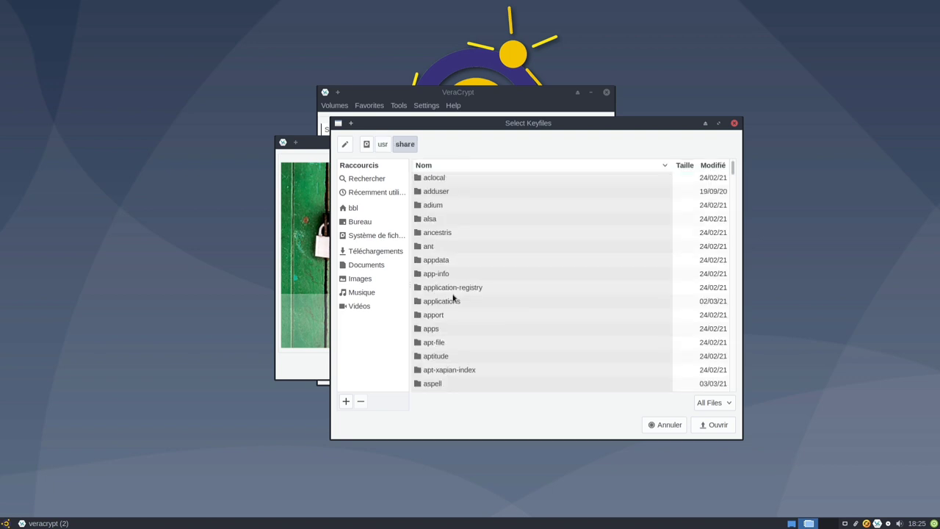
scroll(462, 299, "down", 18)
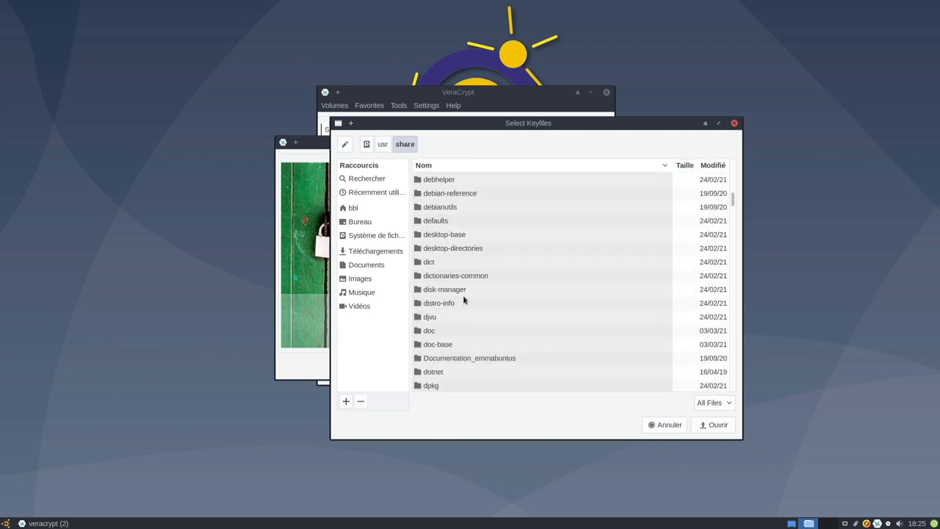
scroll(467, 297, "down", 6)
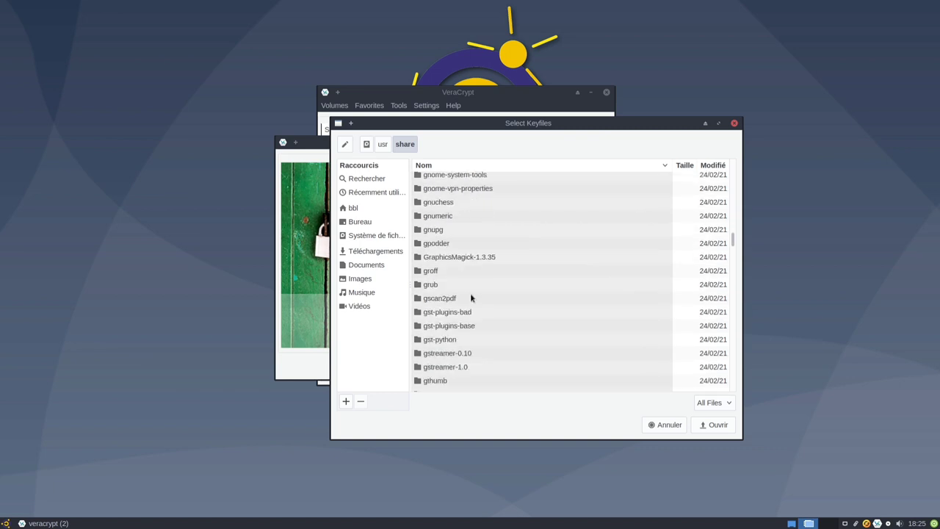
left_click_drag(733, 242, 753, 401)
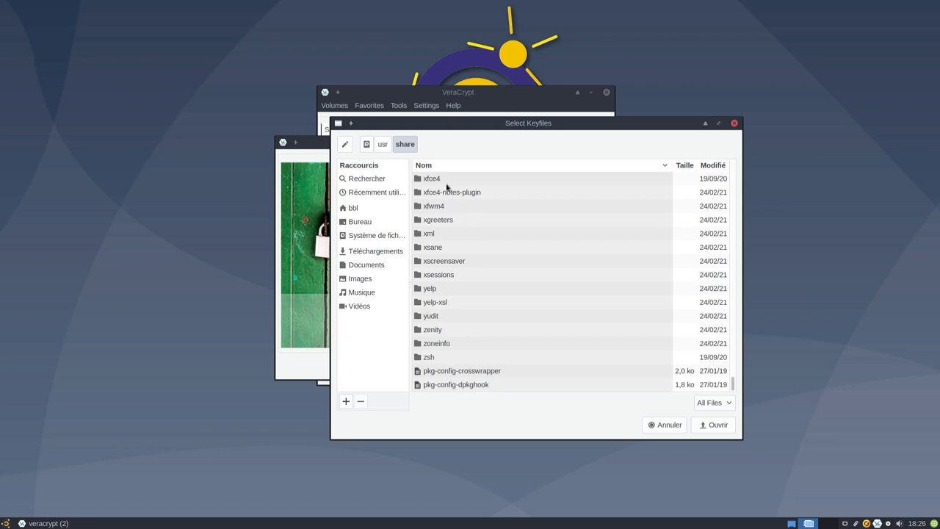
double_click(449, 182)
double_click(453, 194)
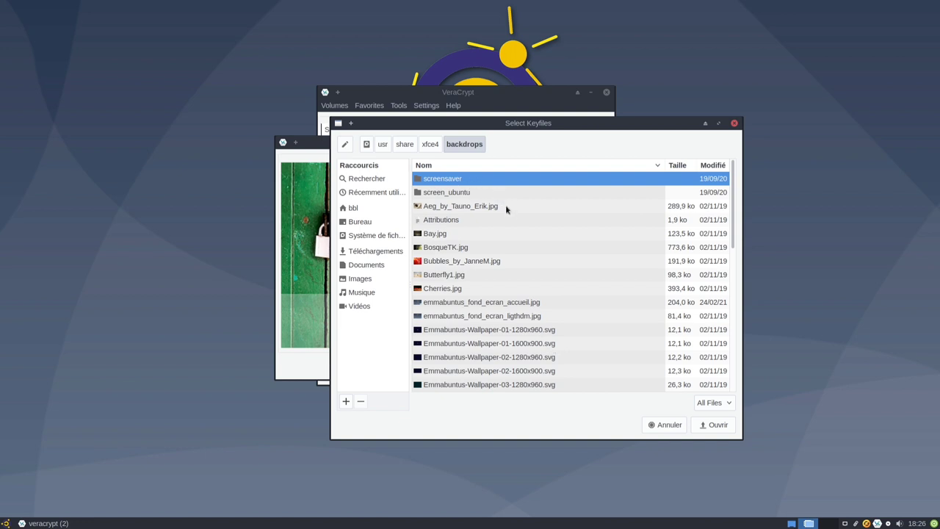
Add emmabuntus_fond_ecran_accueil.jpg to the keyfile list and confirm it.
left_click(484, 211)
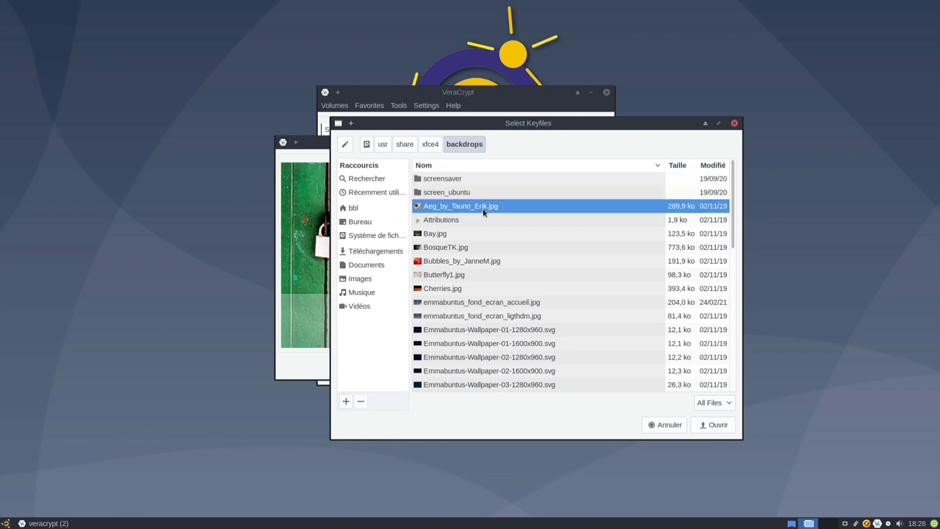
left_click(443, 234)
left_click(460, 249)
left_click(485, 262)
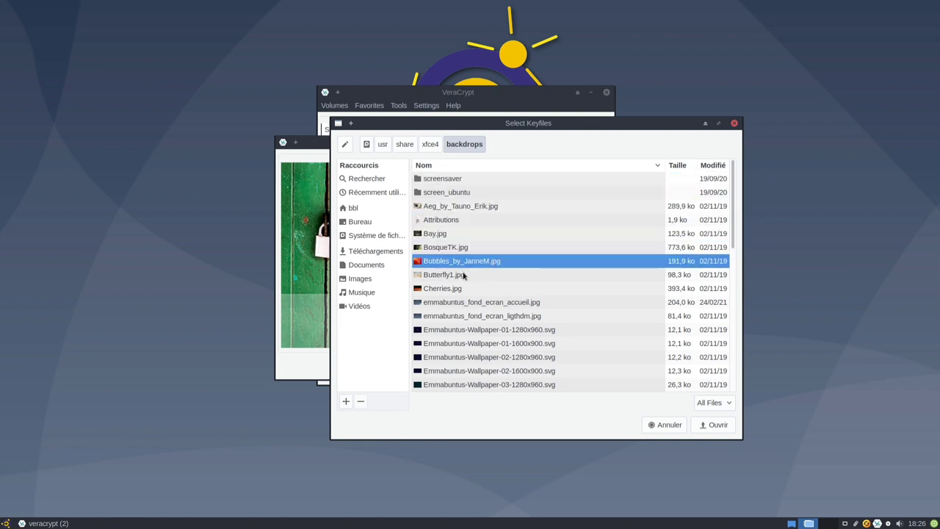
left_click(463, 275)
left_click(467, 289)
left_click(520, 303)
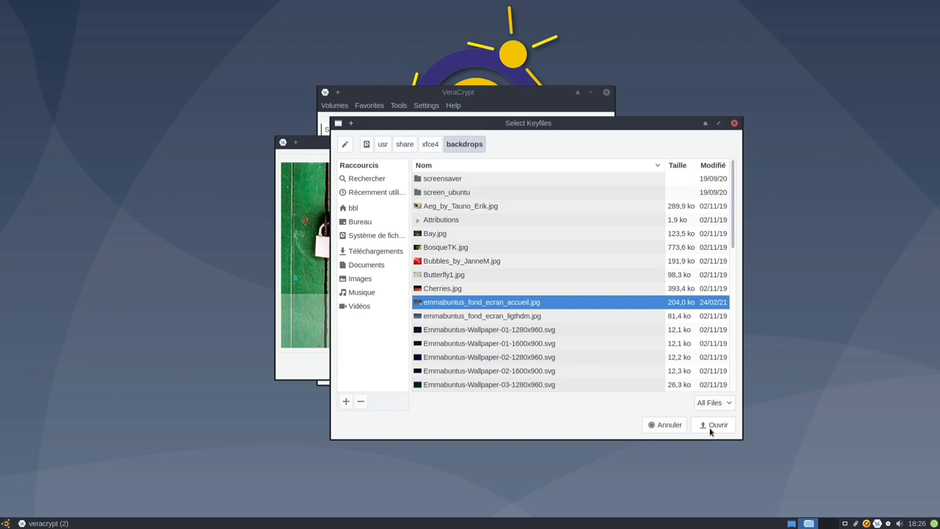
left_click(710, 426)
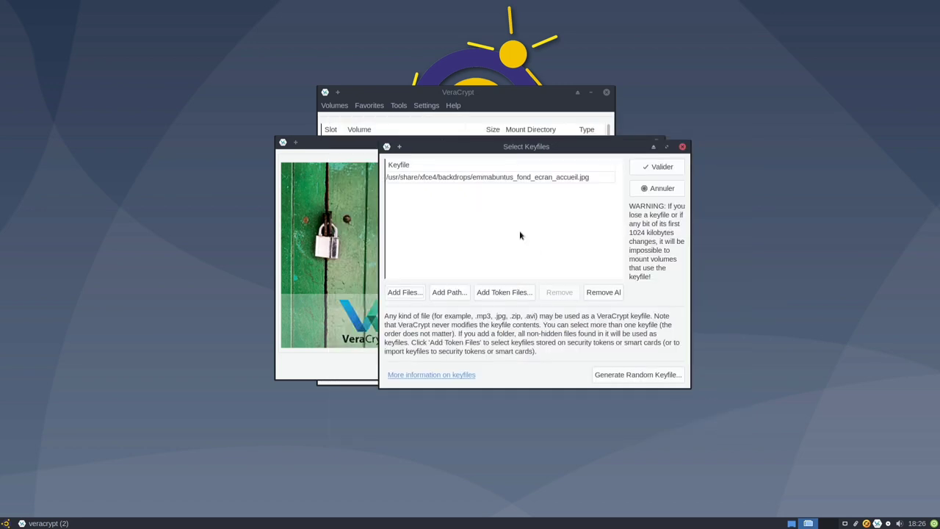
left_click(659, 167)
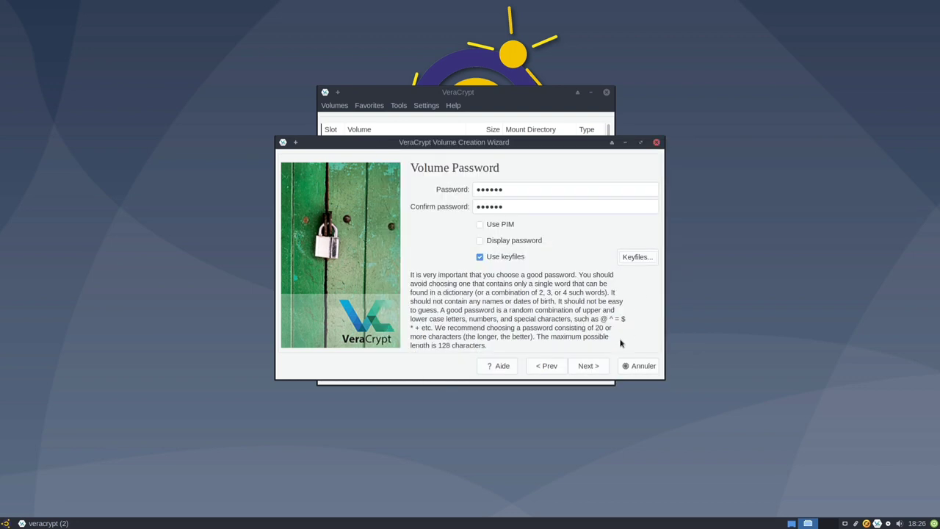
Accept the short-password warning, choose Linux Ext4 filesystem, and select Linux-only mounting.
left_click(599, 366)
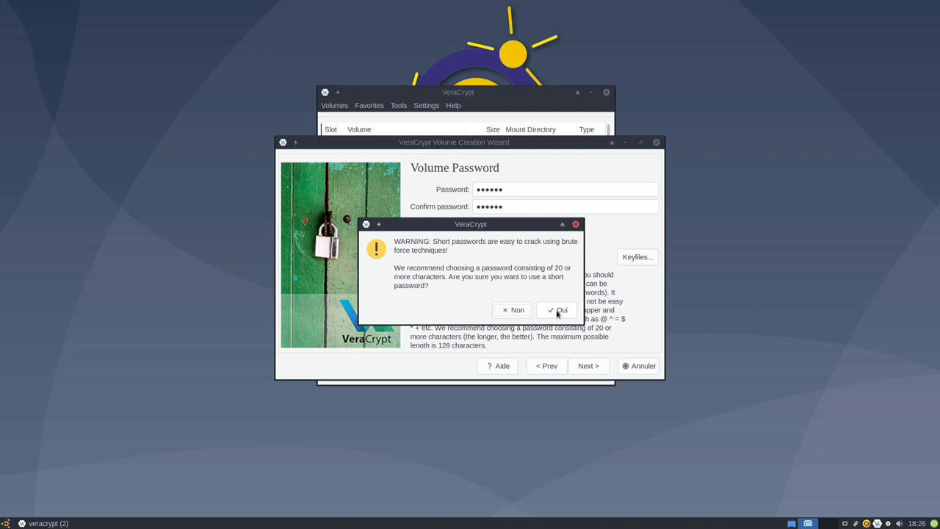
left_click(553, 310)
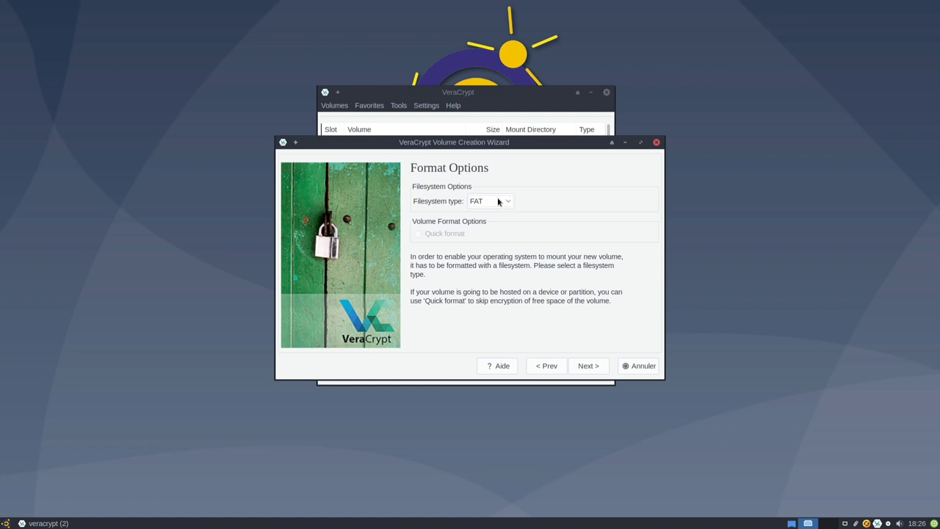
left_click(498, 200)
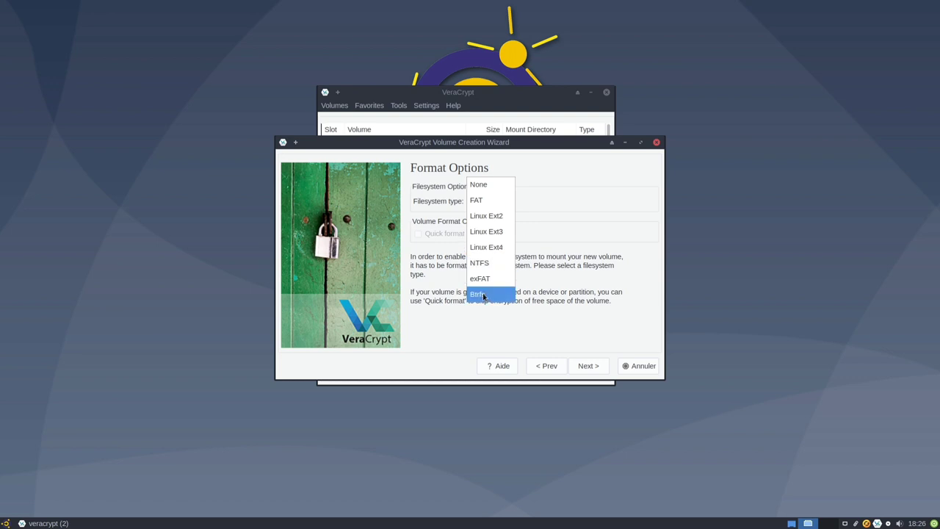
left_click(495, 251)
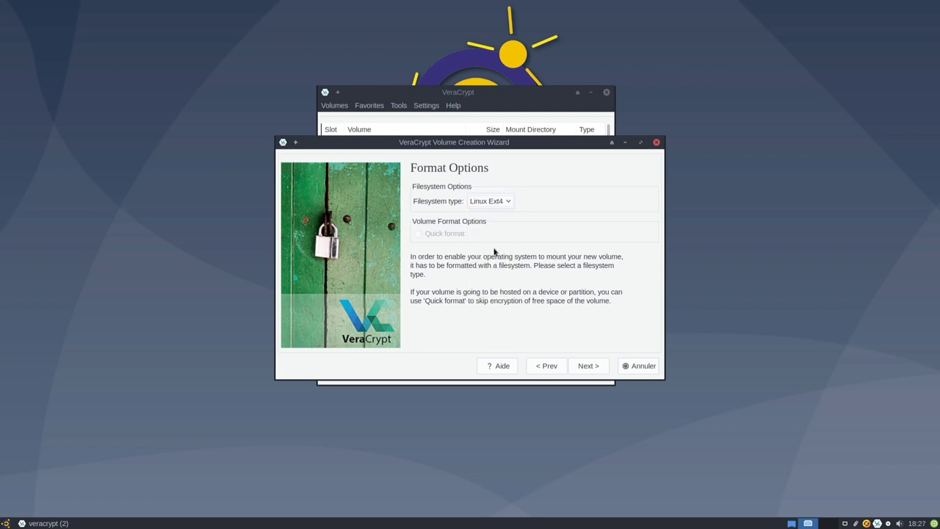
left_click(589, 365)
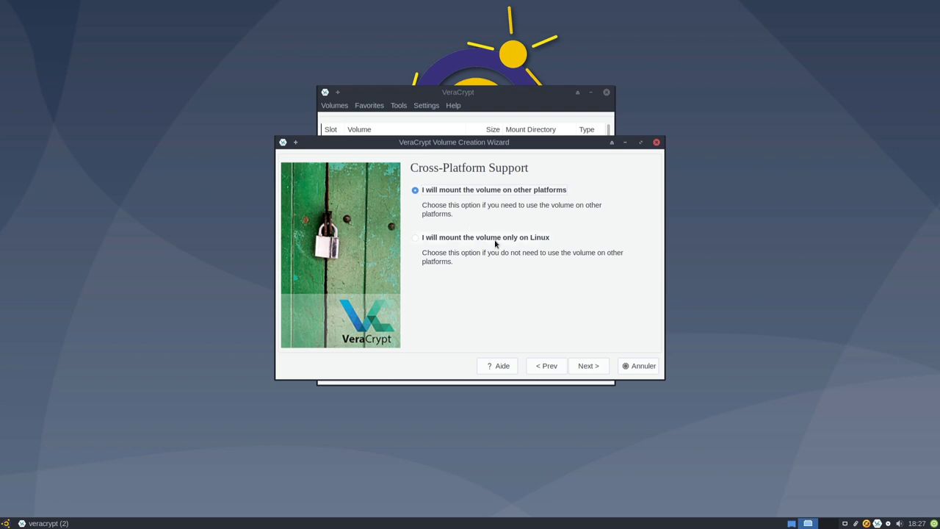
left_click(496, 243)
Show the random pool, gather randomness, and format the TestVeracrypt container.
left_click(598, 368)
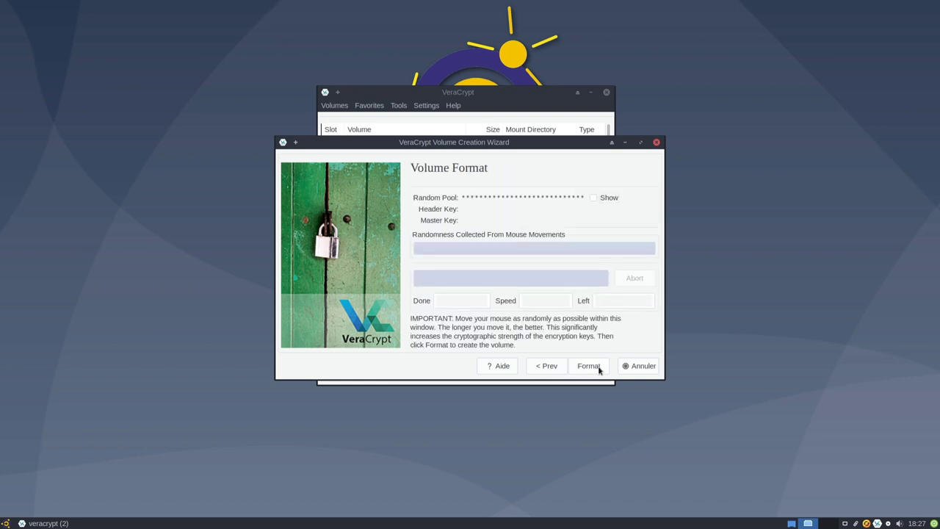
left_click(592, 198)
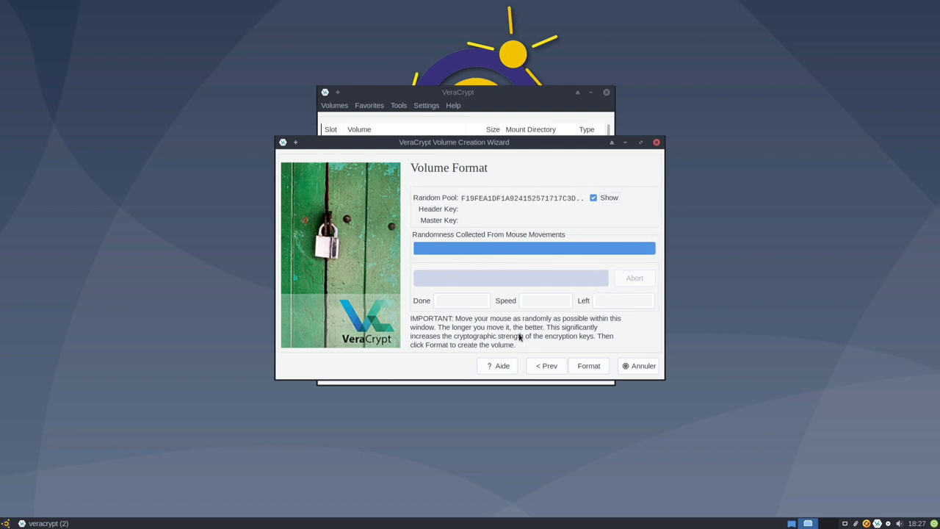
left_click(591, 364)
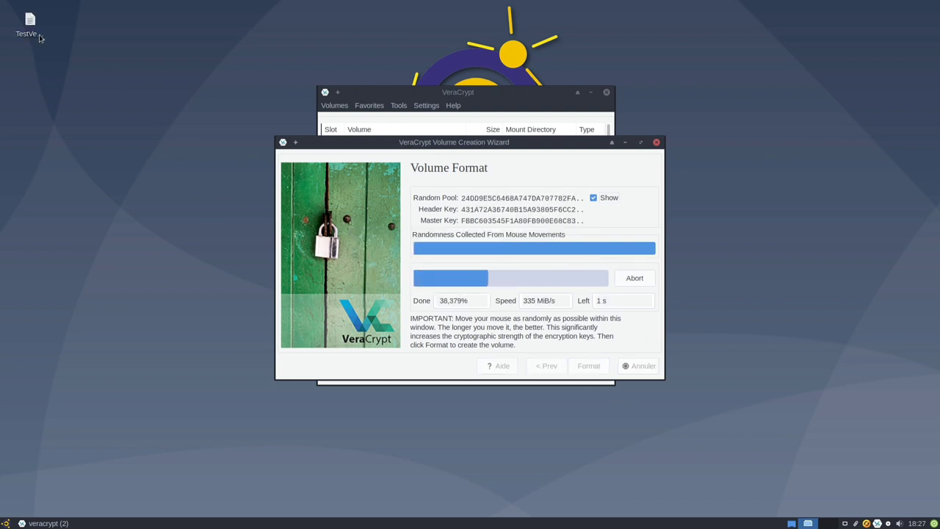
mouse_move(39, 36)
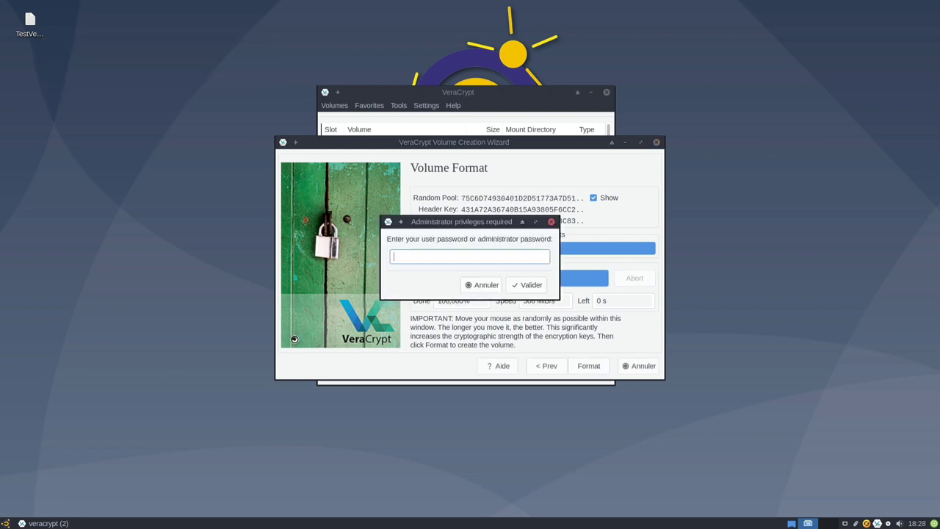
Authenticate with the administrator password, dismiss the success message, and return to the wizard start.
type("******")
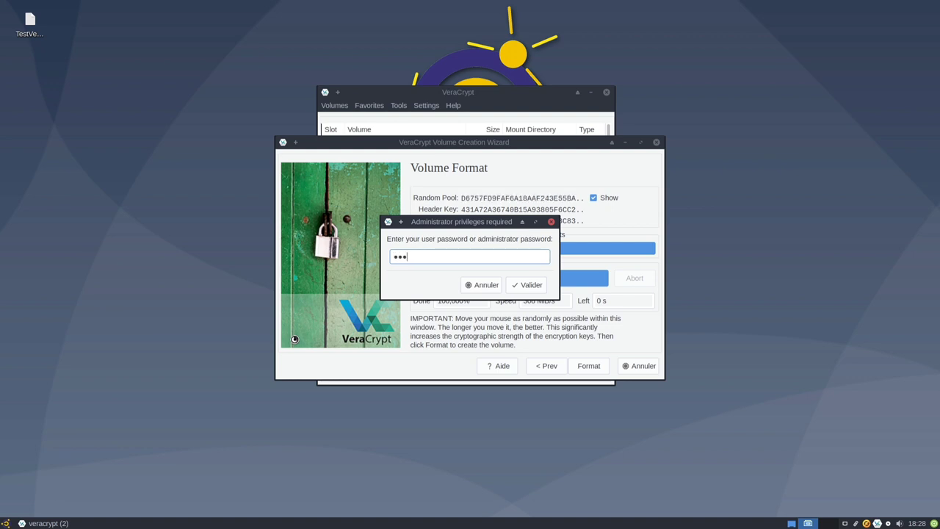
key("Return")
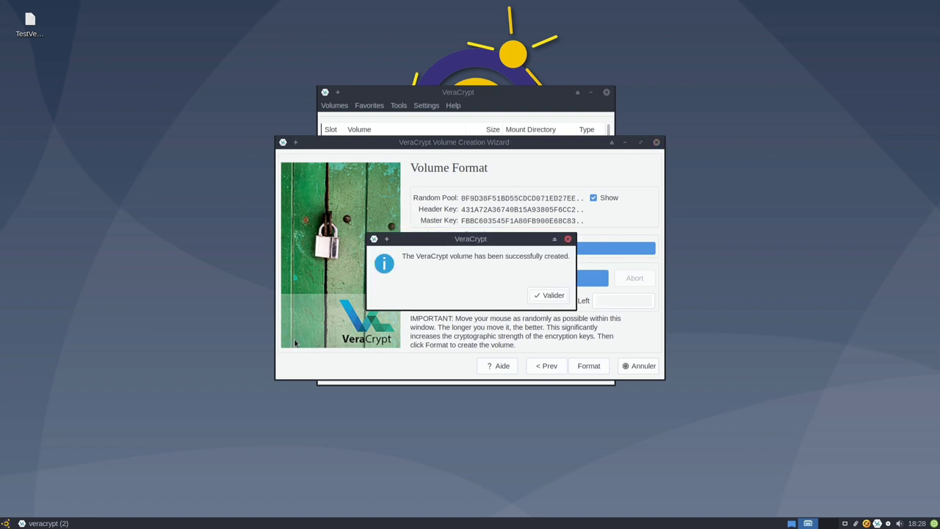
left_click(550, 295)
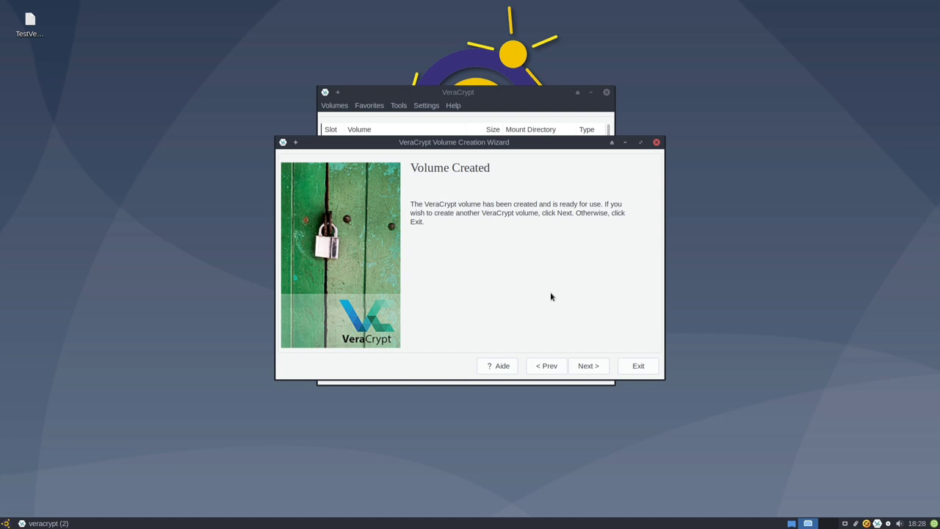
left_click(592, 370)
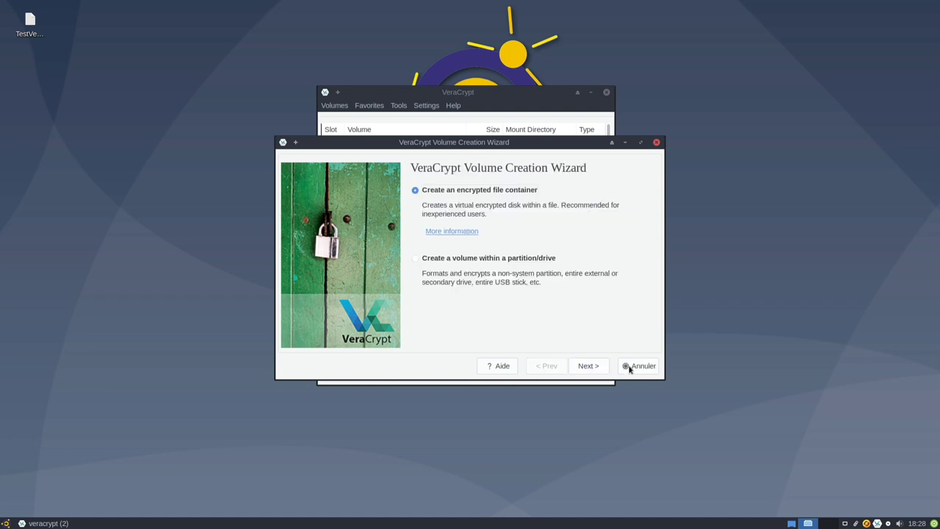
Close the creation wizard and select slot 1 in the main window's volume list.
left_click(630, 368)
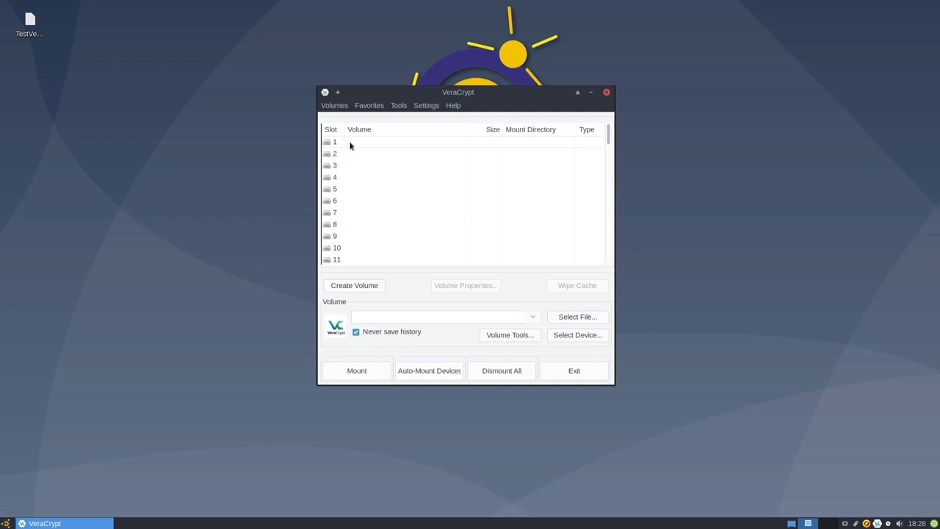
scroll(430, 230, "down", 10)
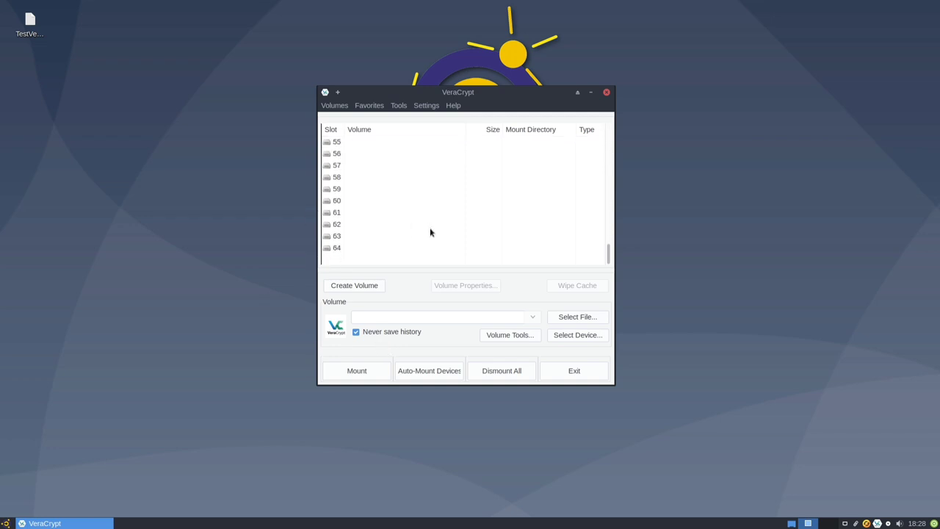
scroll(431, 232, "up", 4)
scroll(430, 232, "up", 6)
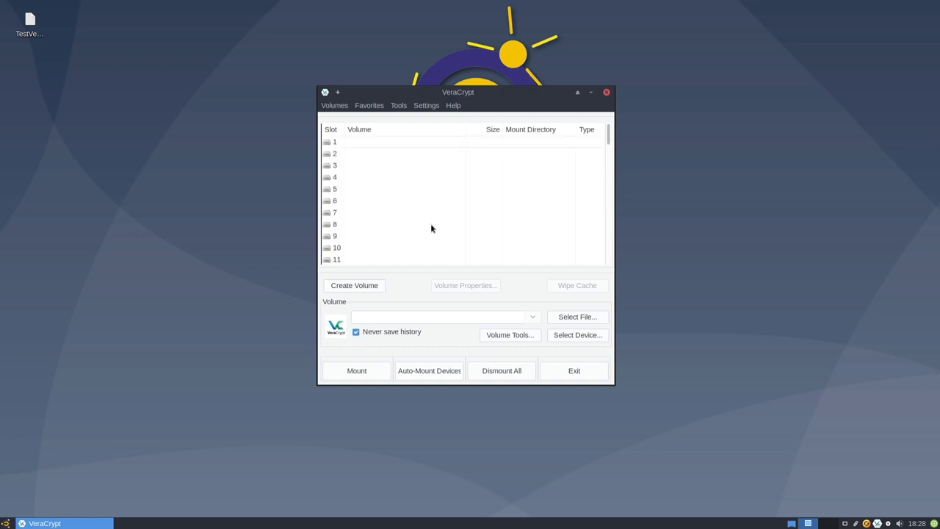
scroll(431, 227, "down", 11)
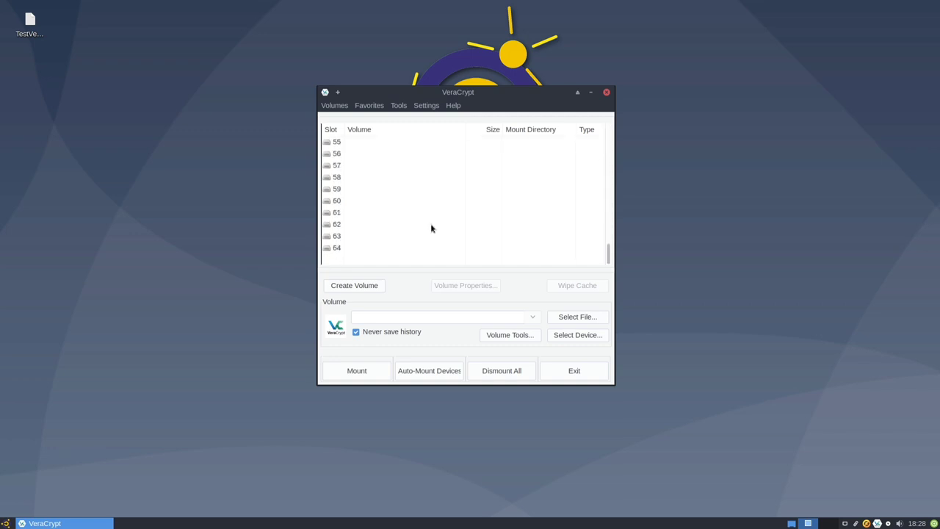
scroll(428, 228, "up", 11)
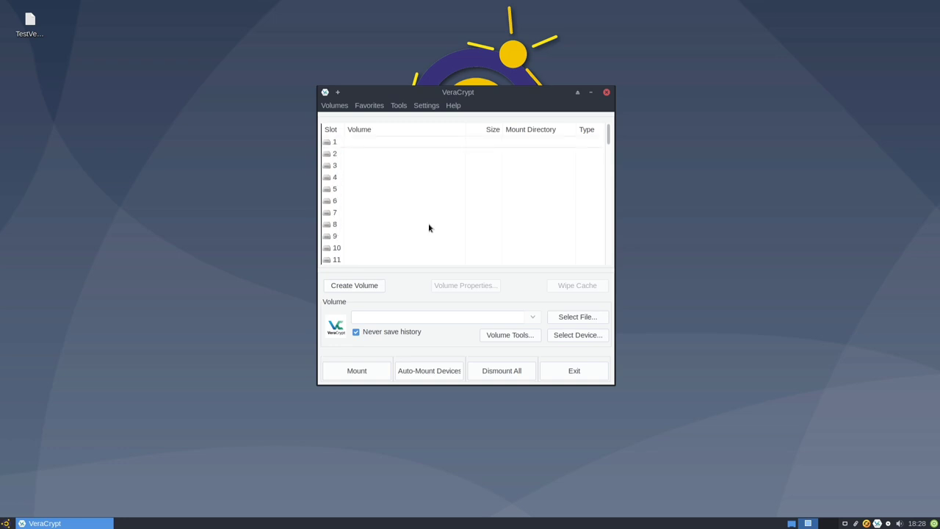
left_click(352, 144)
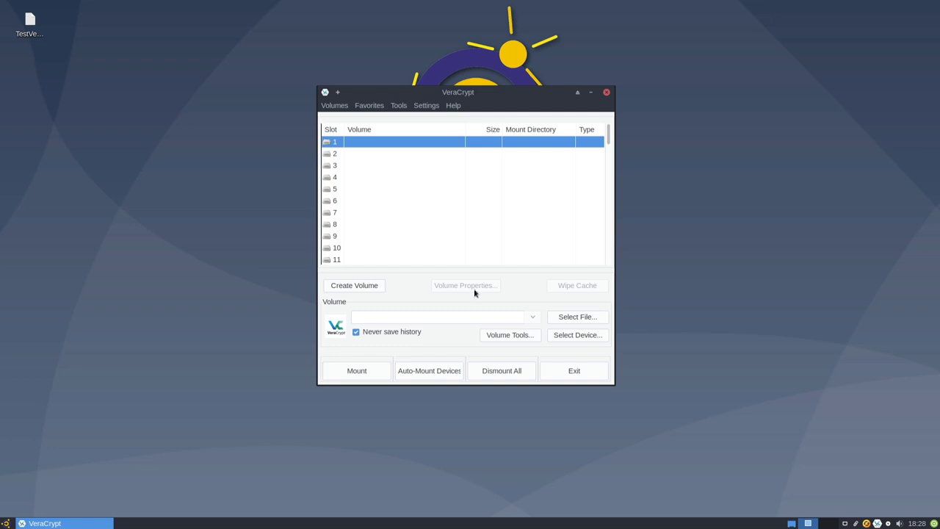
Select /home/bbl/Bureau/TestVeracrypt as the volume file.
left_click(572, 317)
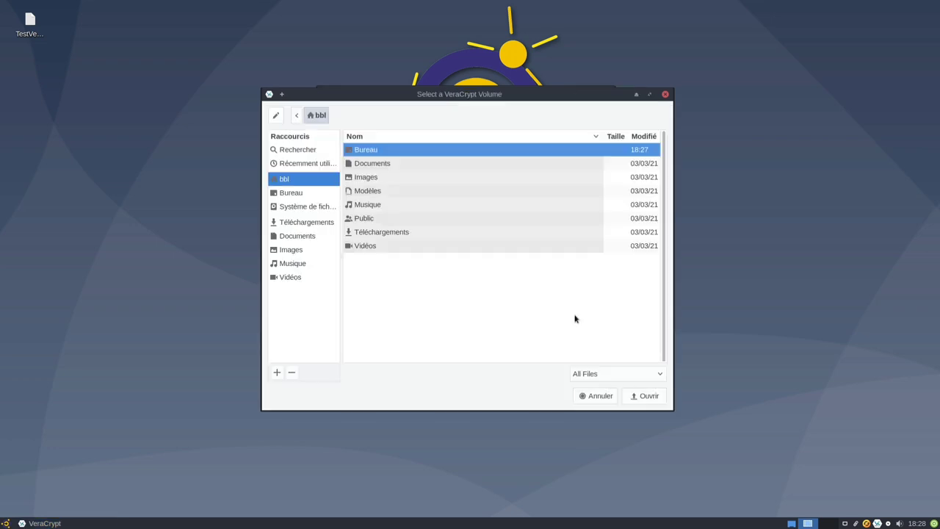
double_click(369, 151)
double_click(370, 151)
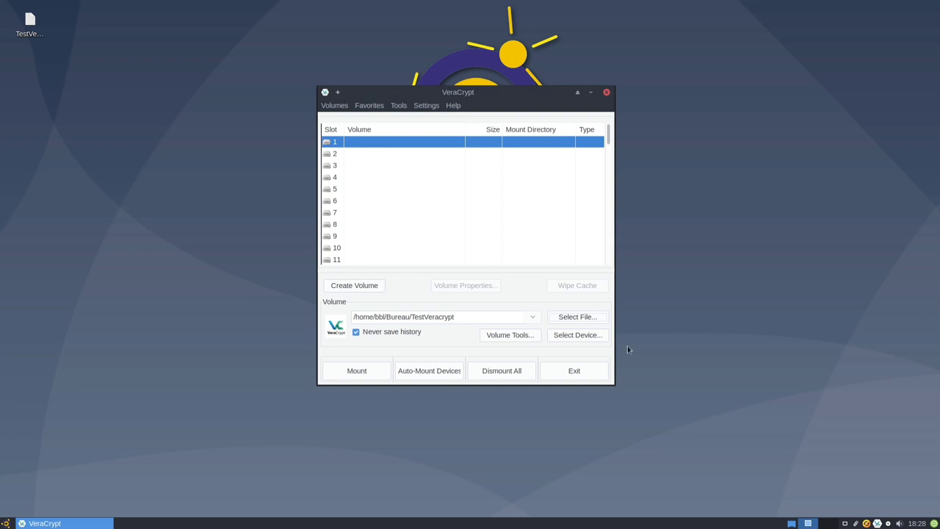
Start mounting, enter the volume password, and enable keyfiles.
left_click(372, 376)
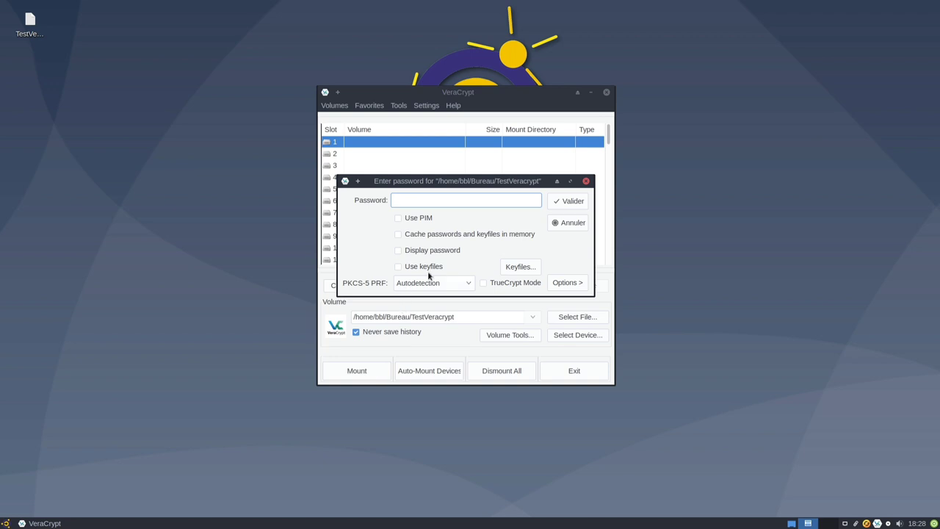
type("••••••")
left_click(397, 267)
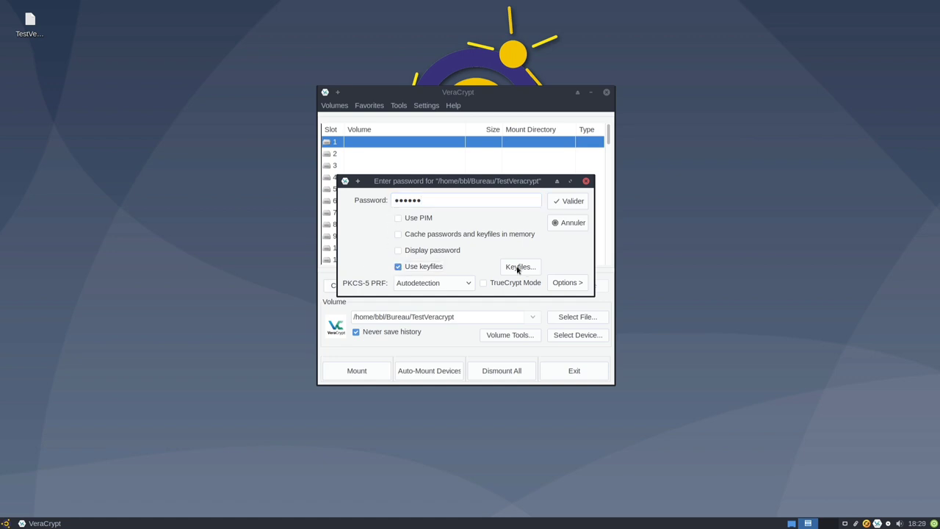
left_click(520, 266)
Add a keyfile by browsing from the root to /usr/share/xfce4/backdrops.
left_click(339, 264)
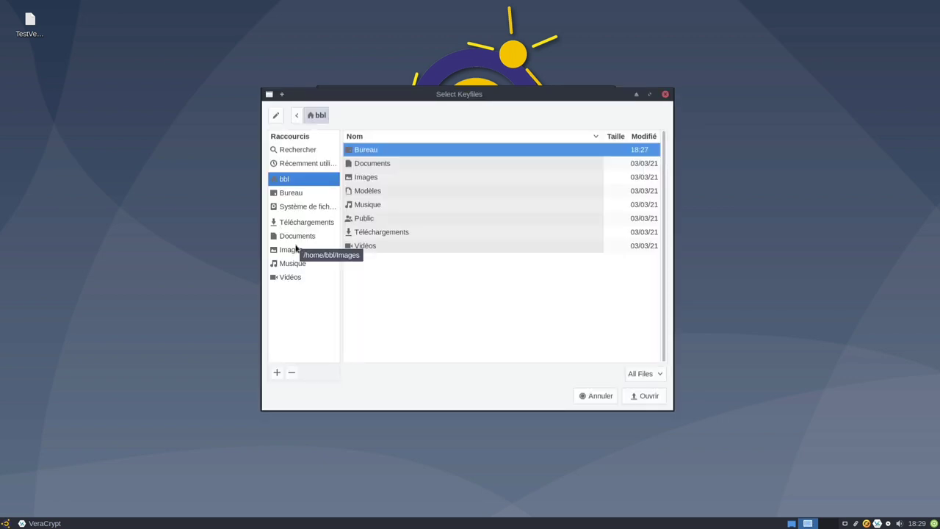
left_click(297, 207)
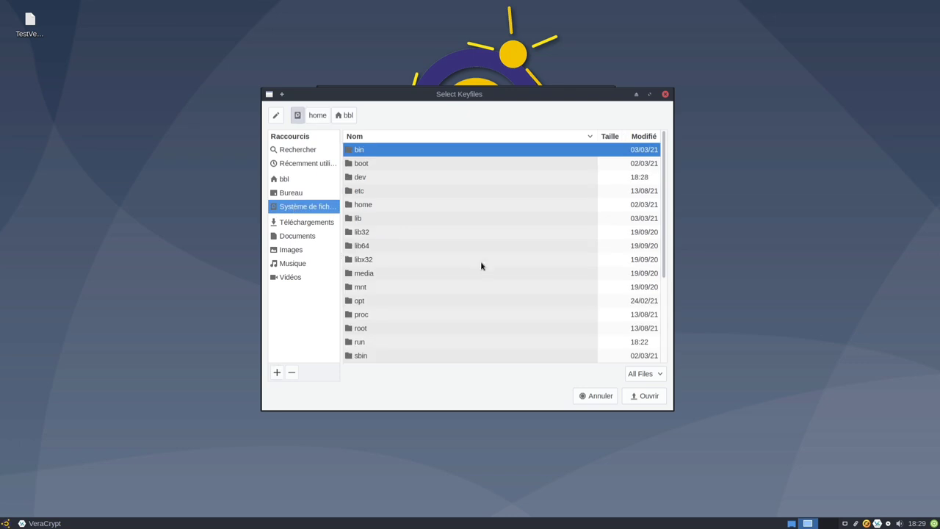
scroll(384, 287, "down", 3)
double_click(351, 298)
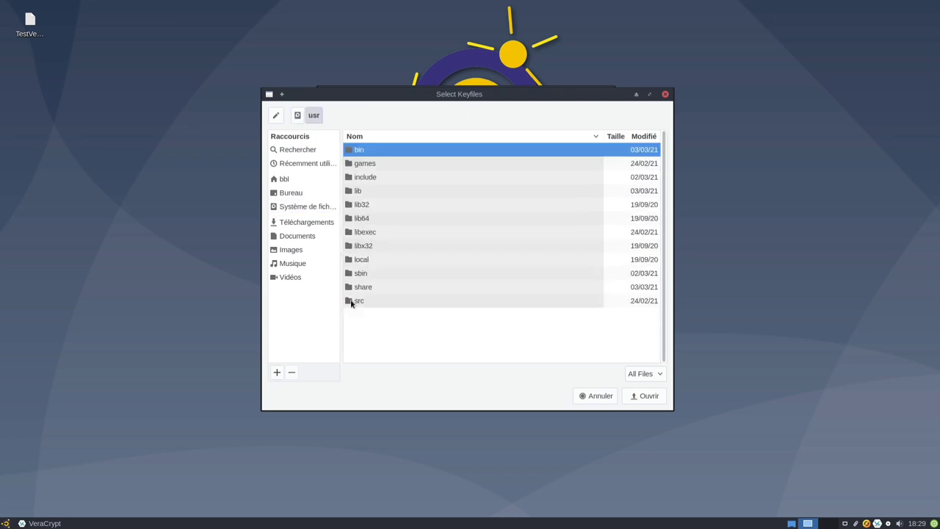
double_click(362, 287)
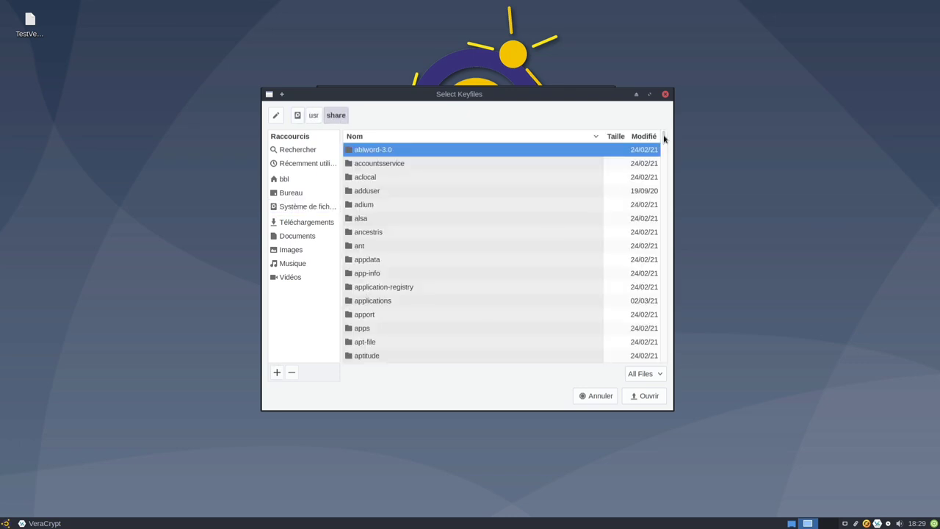
left_click_drag(664, 140, 665, 355)
double_click(372, 151)
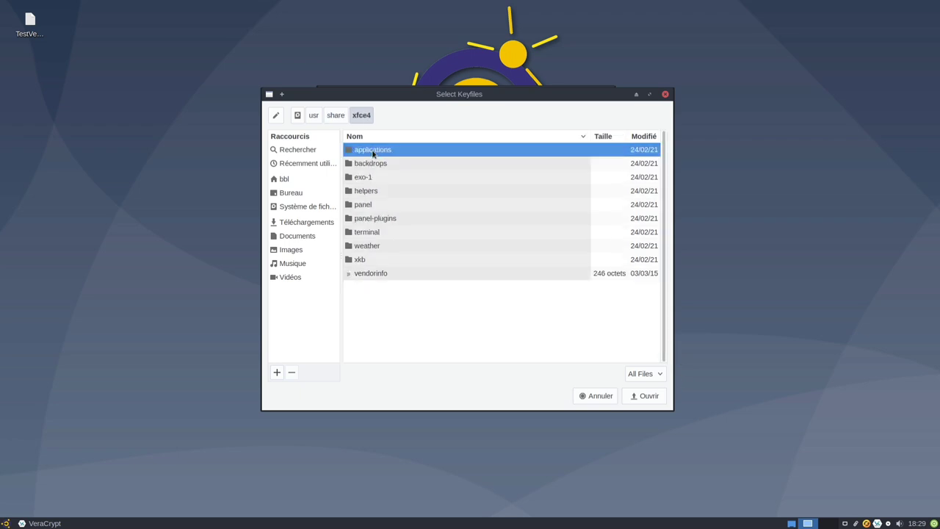
double_click(379, 167)
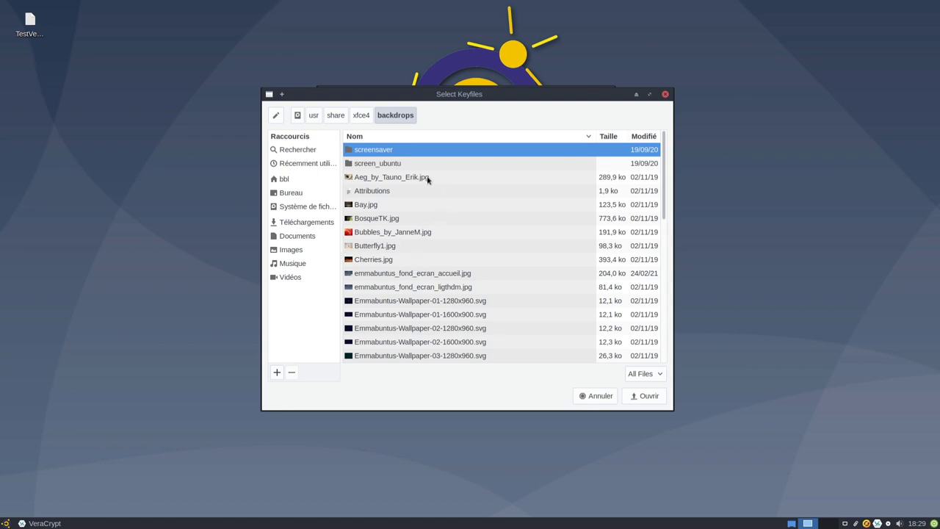
Add emmabuntus_fond_ecran_accueil.jpg to the keyfile list and confirm it.
left_click(427, 179)
left_click(373, 206)
left_click(413, 234)
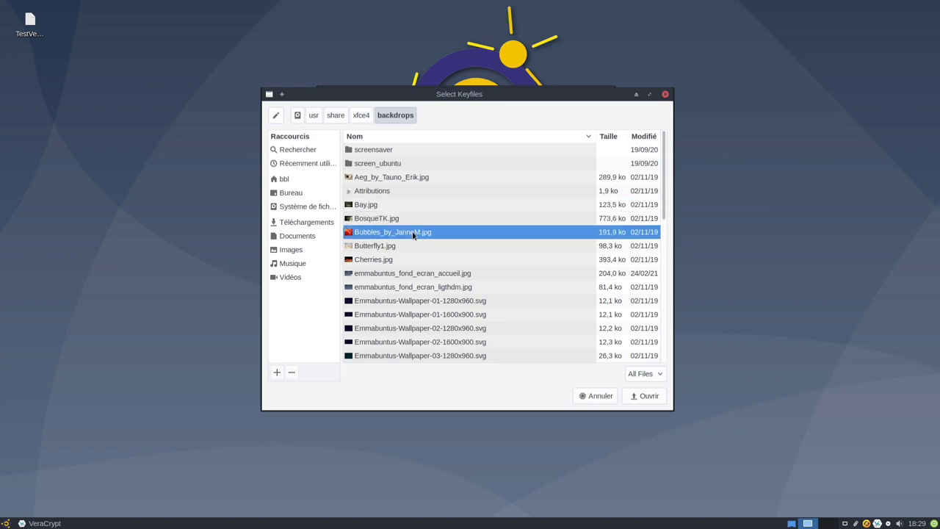
left_click(395, 248)
left_click(401, 260)
left_click(418, 274)
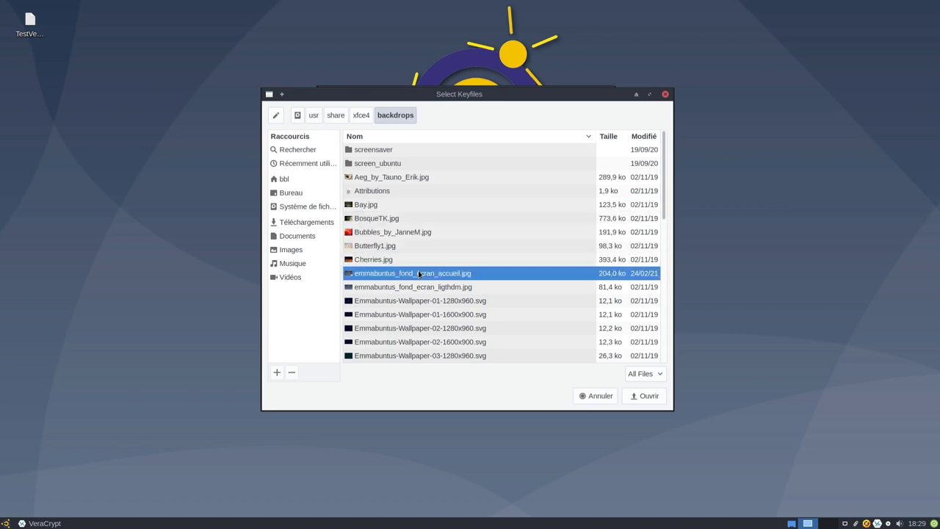
left_click(634, 397)
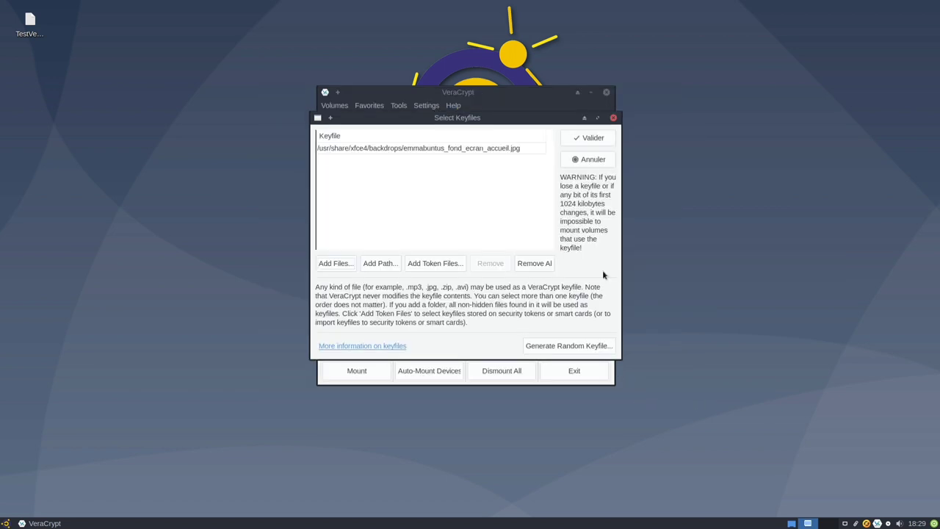
left_click(592, 141)
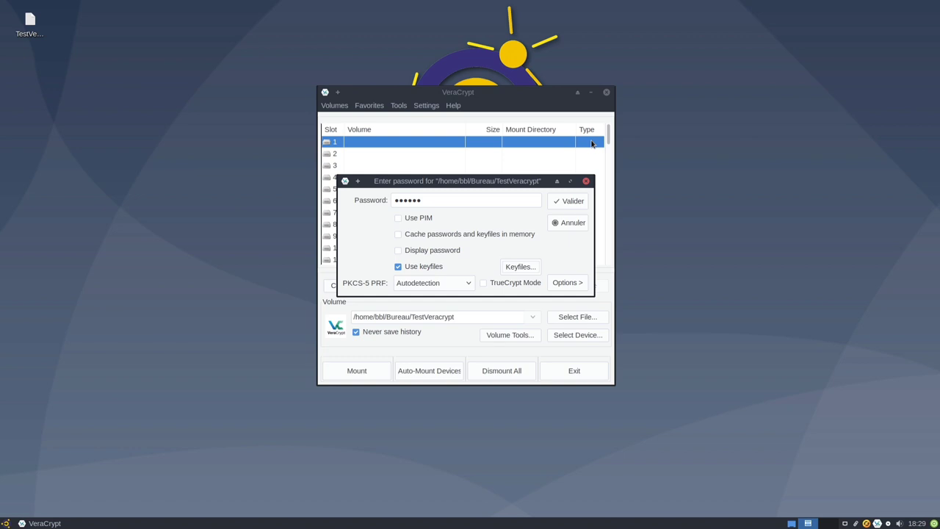
Mount TestVeracrypt and inspect the new 'Volume de 1,1 Go' icon and its actions on the desktop.
left_click(572, 201)
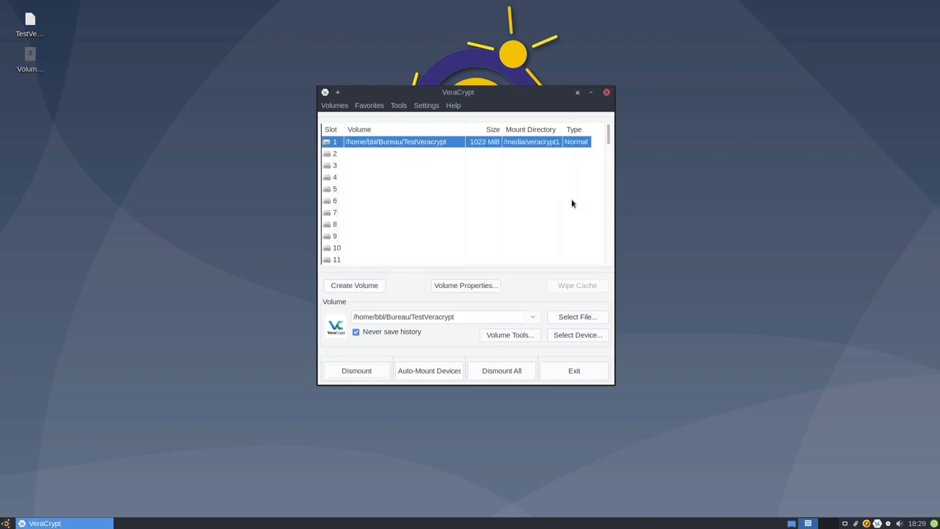
left_click(31, 60)
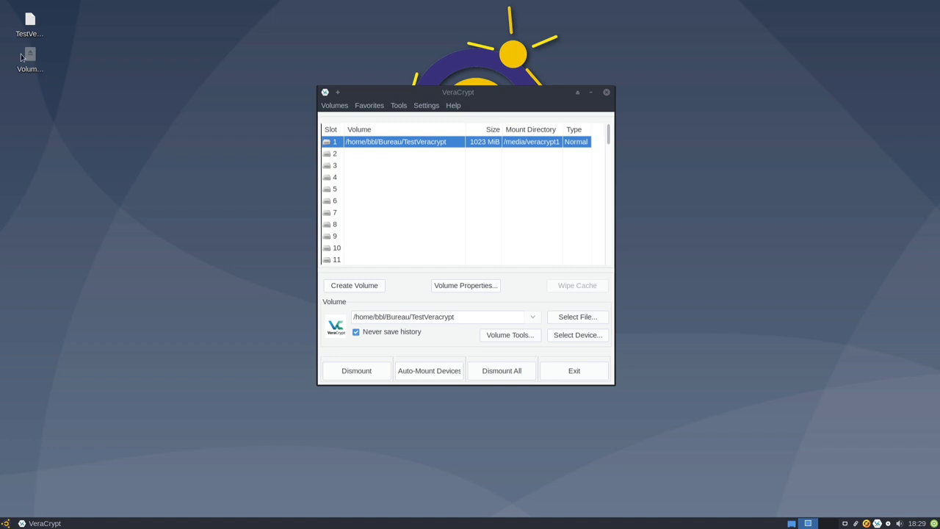
left_click(32, 60)
right_click(31, 60)
Dismiss the volume's actions list, deselect the icon, and launch the file manager.
left_click(55, 65)
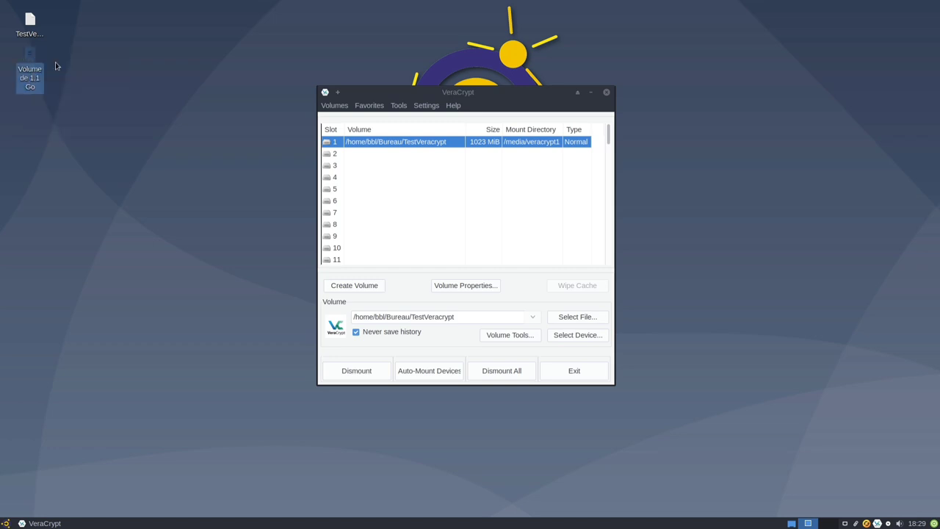
left_click(110, 156)
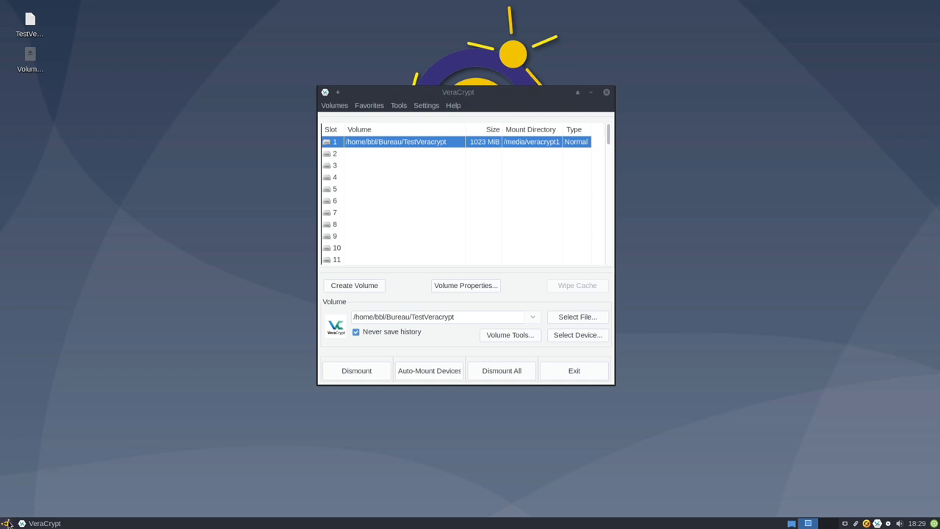
left_click(6, 523)
left_click(135, 321)
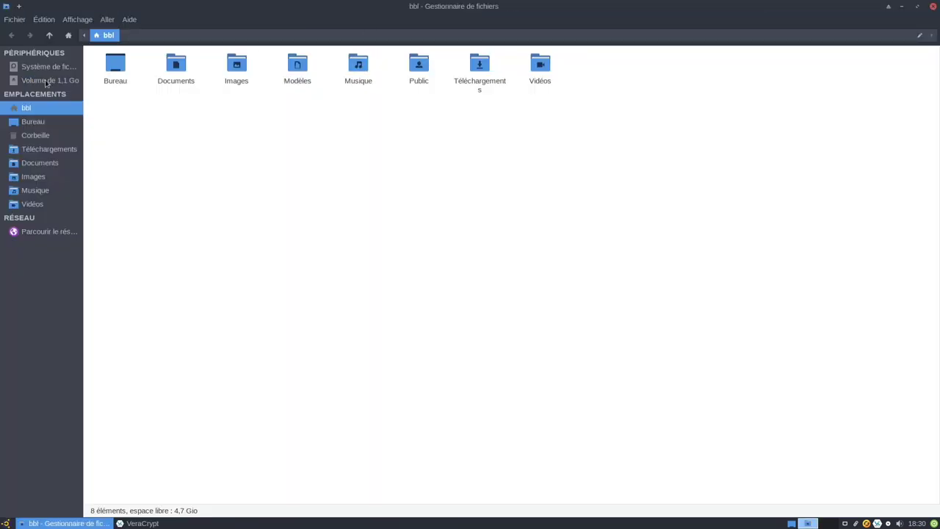
Resize the file manager window and navigate to /usr/share/backgrounds.
left_click(46, 81)
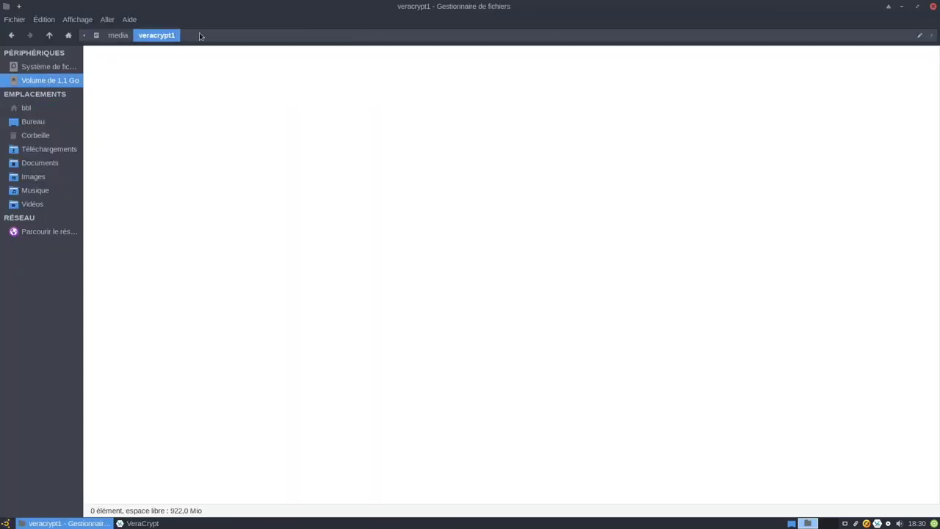
left_click_drag(218, 13, 509, 222)
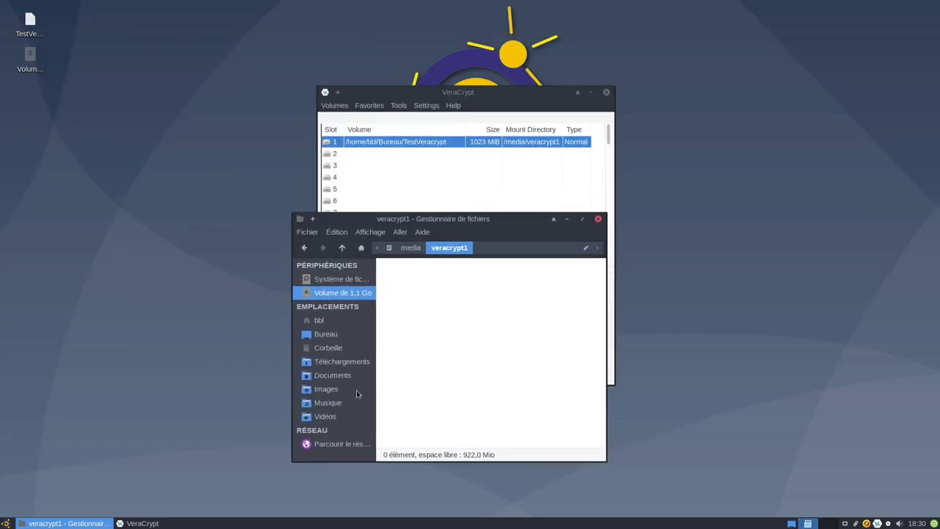
left_click(332, 279)
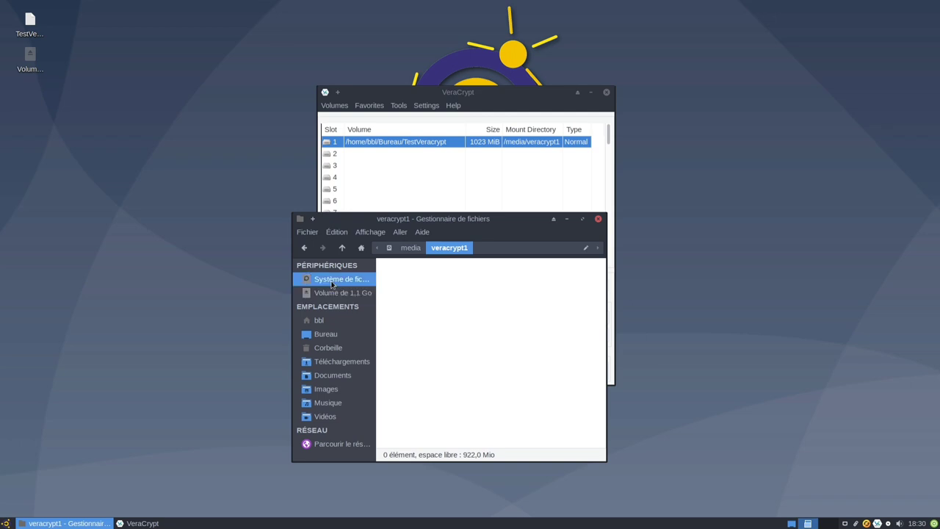
scroll(468, 395, "down", 3)
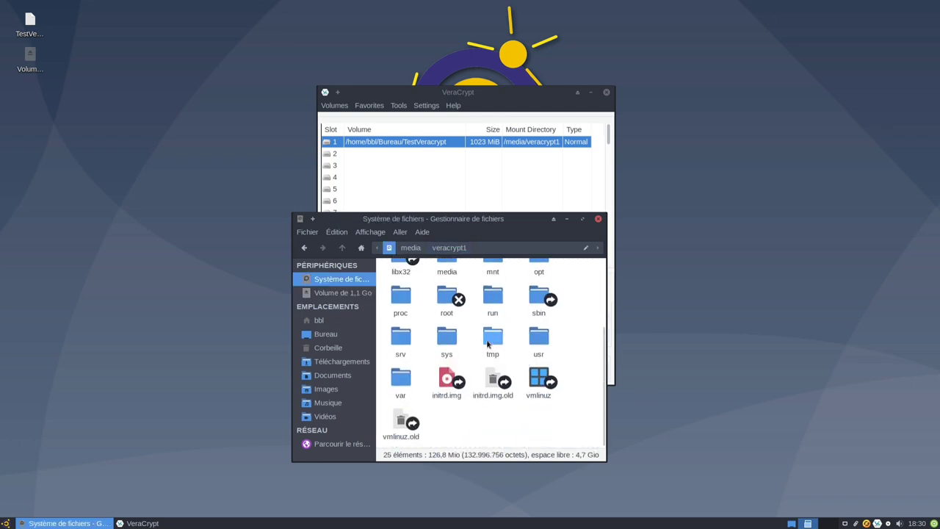
double_click(538, 336)
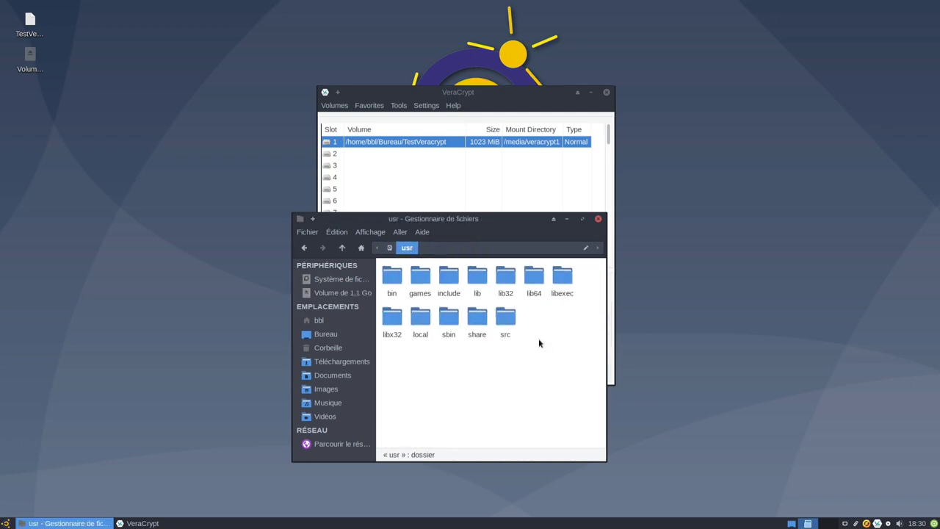
double_click(473, 323)
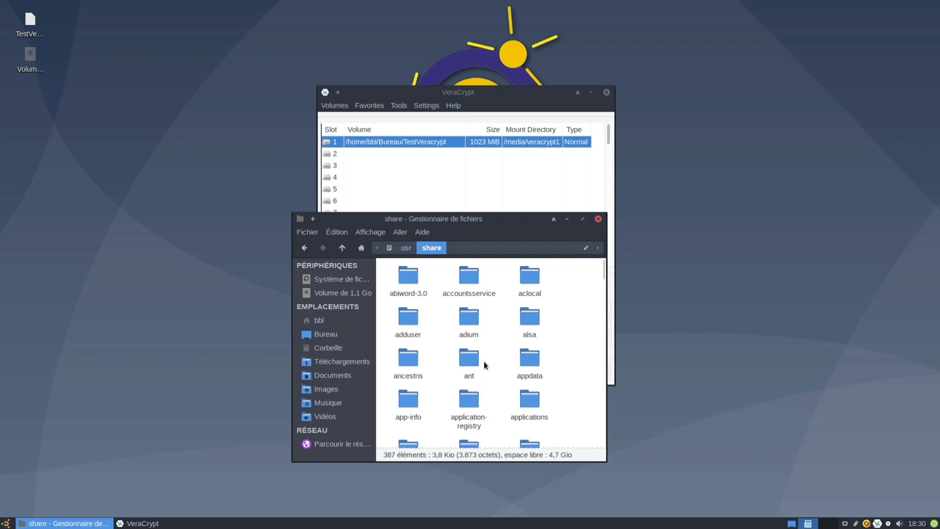
scroll(534, 372, "down", 4)
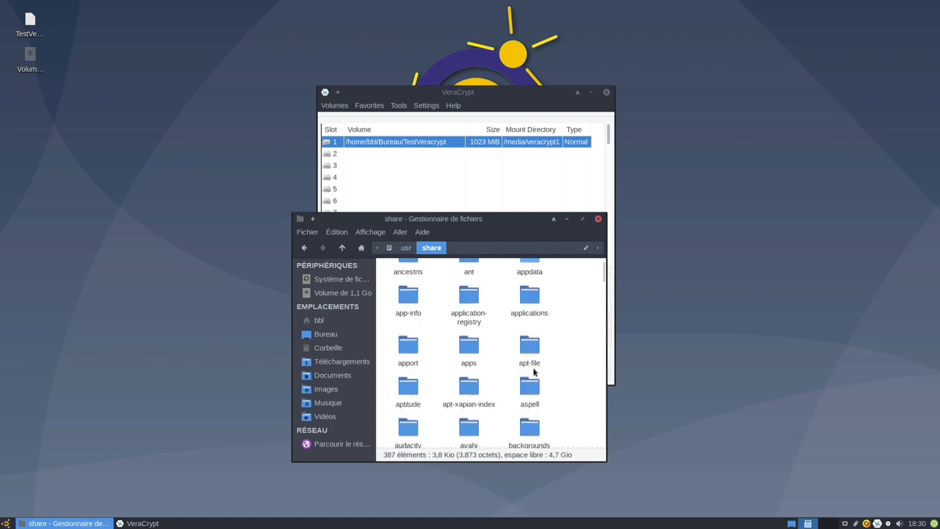
scroll(534, 372, "down", 2)
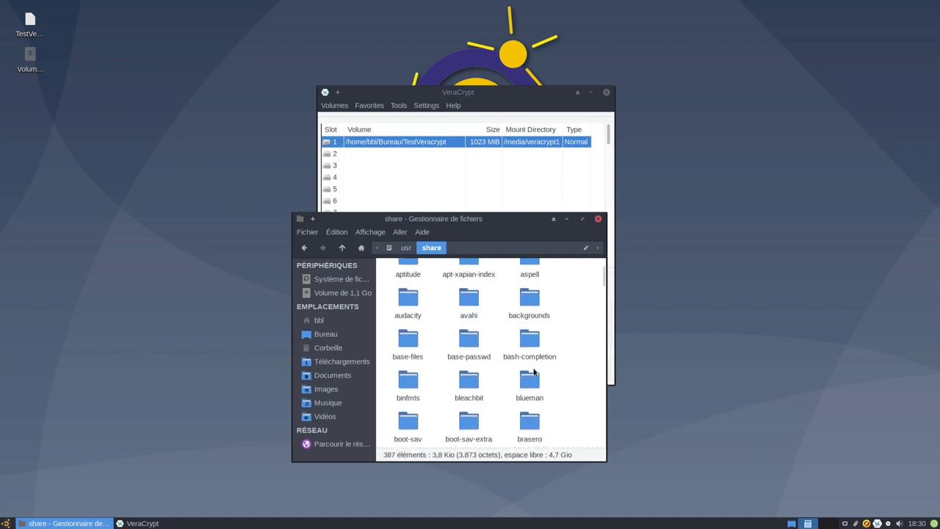
scroll(534, 372, "down", 1)
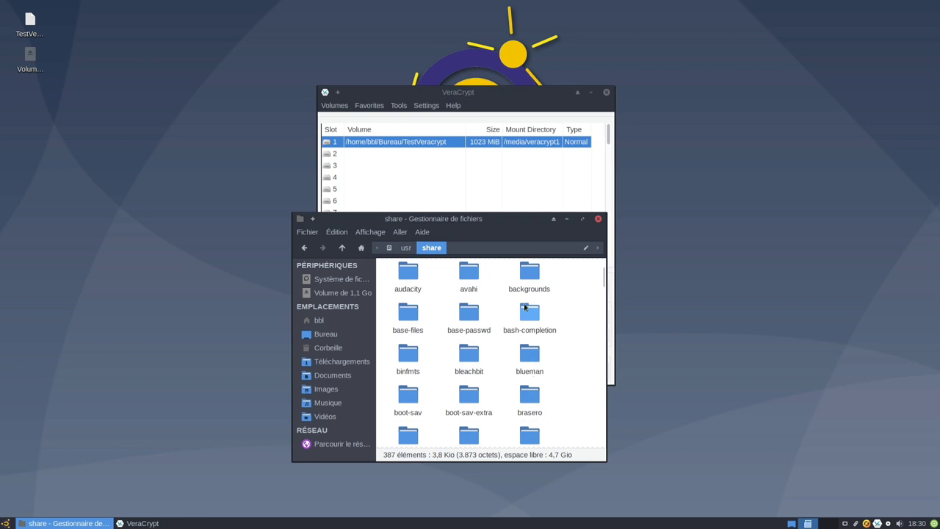
double_click(529, 274)
Copy the xfce folder, paste it into the Volume de 1,1 Go volume, and close the window.
right_click(395, 277)
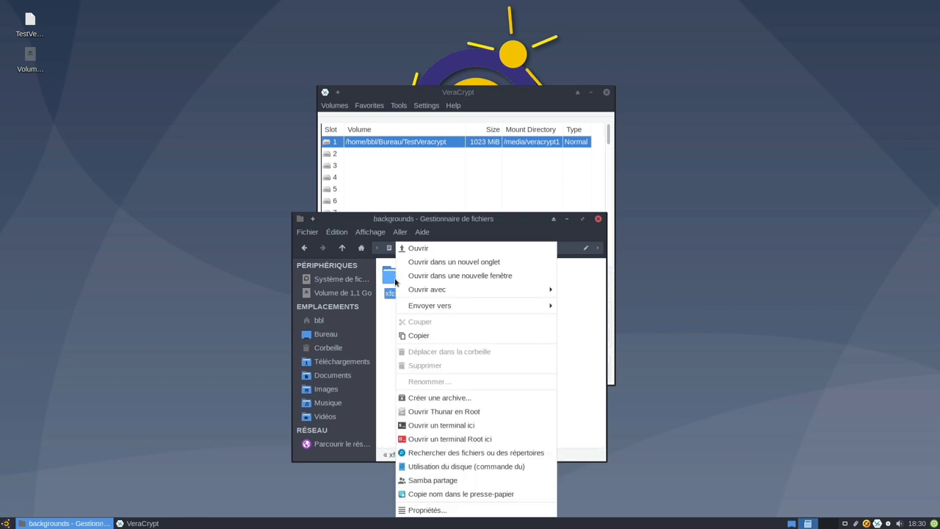
left_click(413, 335)
left_click(338, 293)
right_click(477, 327)
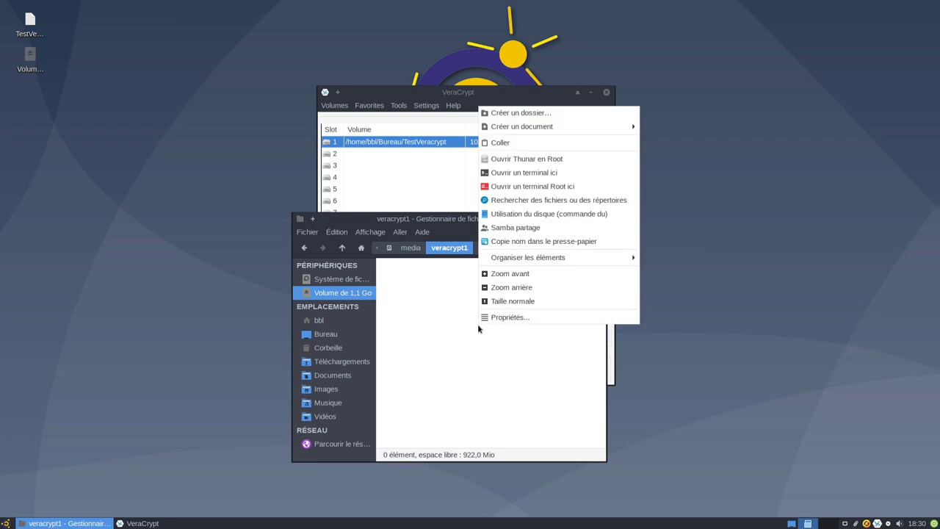
left_click(533, 145)
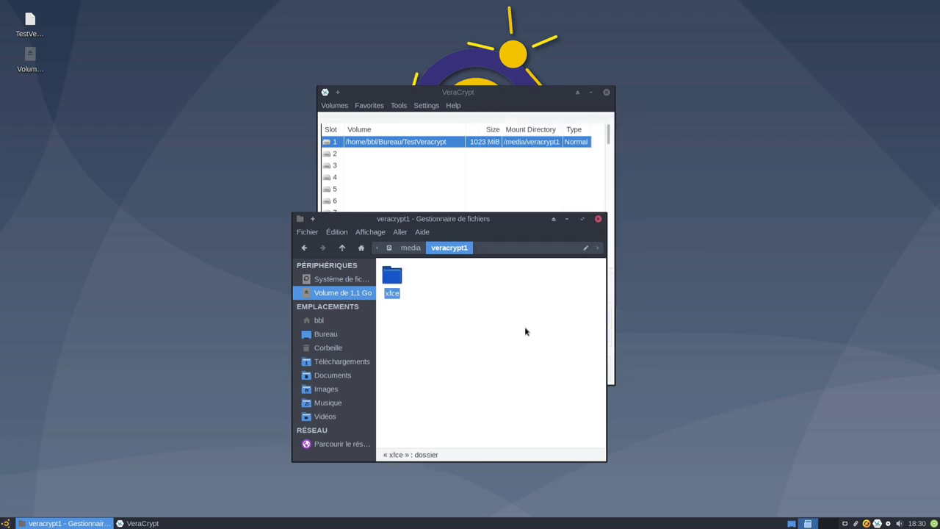
left_click(598, 219)
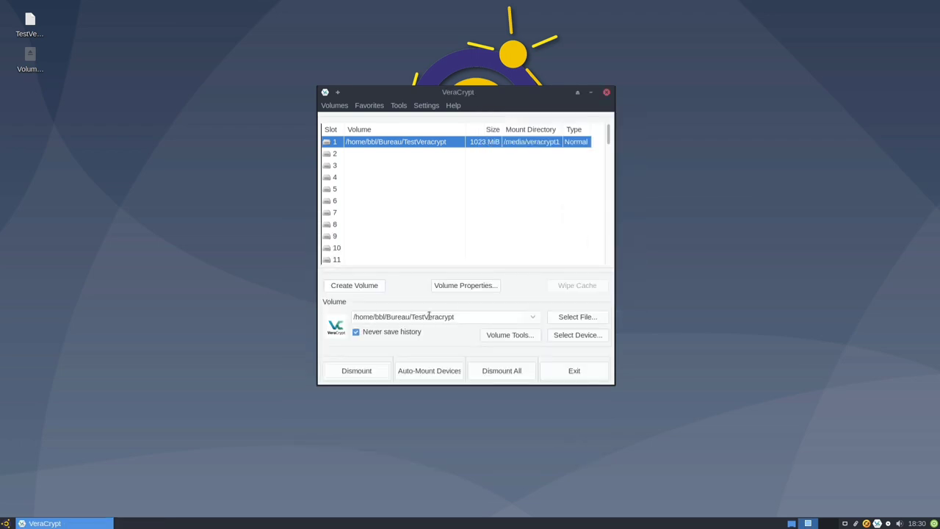
Dismount slot 1, then try remounting TestVeracrypt with only the password, getting an error.
left_click(345, 373)
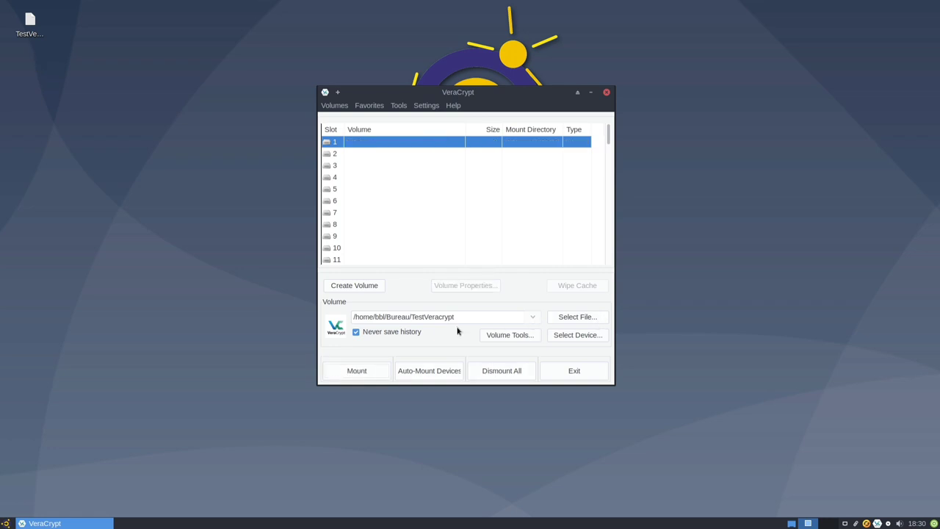
left_click(359, 370)
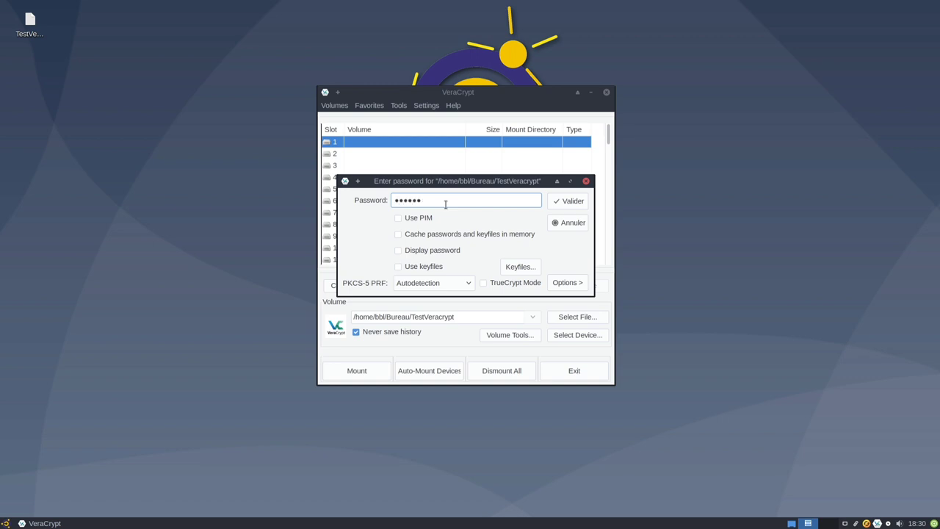
left_click(568, 200)
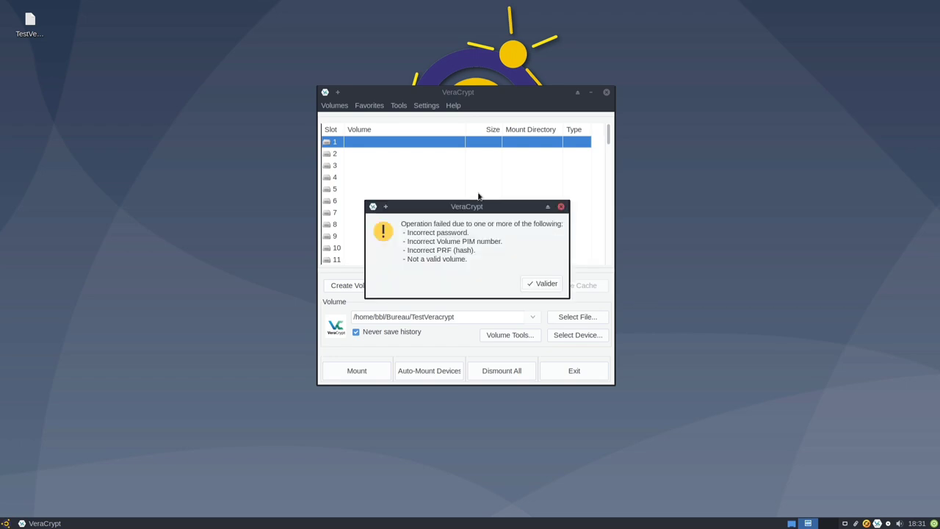
Dismiss the error, enable Use keyfiles, and start adding a keyfile.
left_click(530, 284)
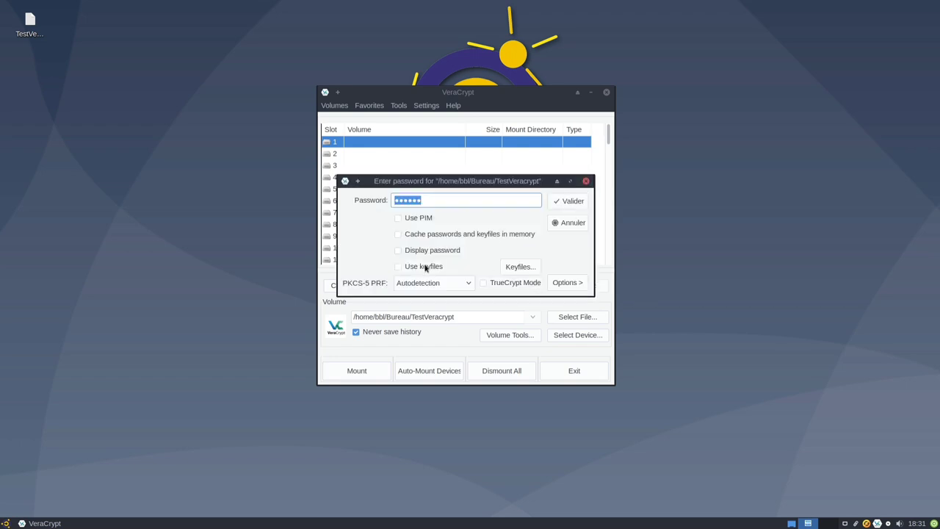
left_click(423, 267)
left_click(517, 267)
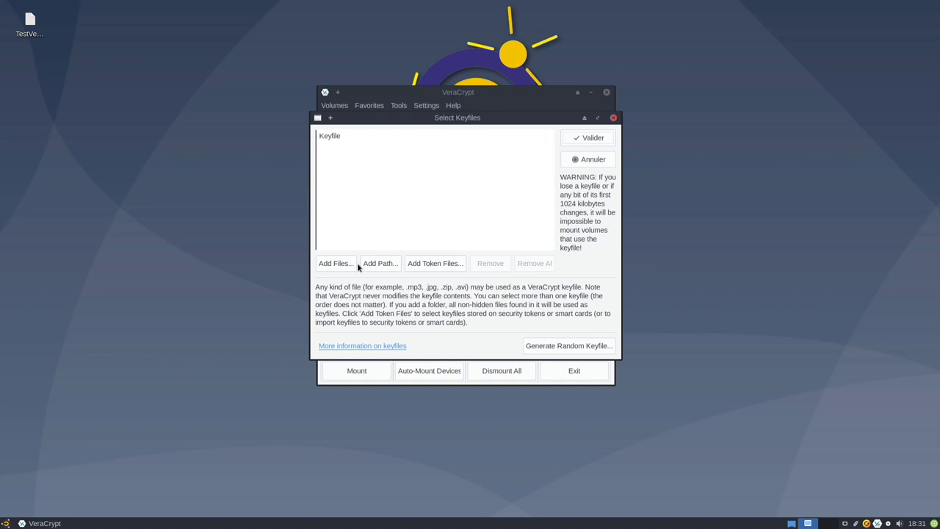
left_click(355, 265)
Pick /usr/share/xfce4/backdrops/emmabuntus_fond_ecran_accueil.jpg as keyfile and mount the volume in slot 1.
left_click(291, 208)
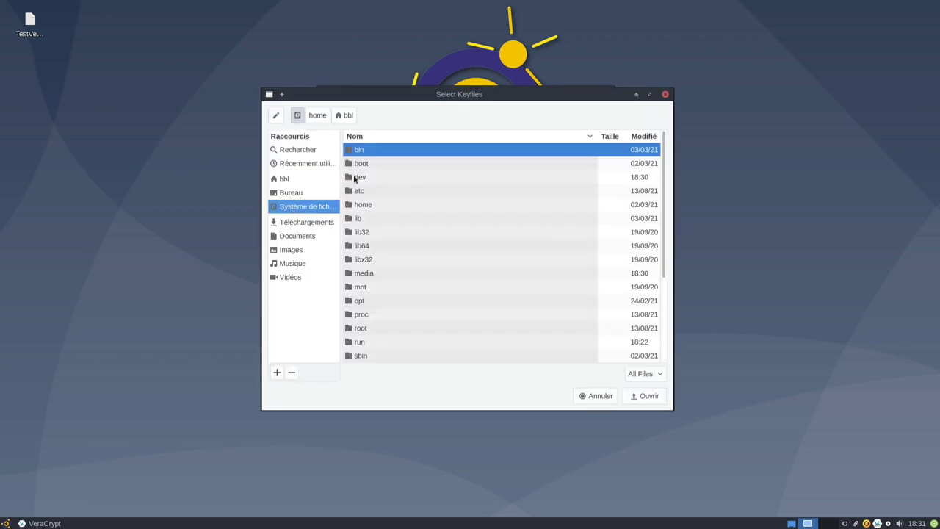
scroll(430, 228, "down", 5)
double_click(358, 292)
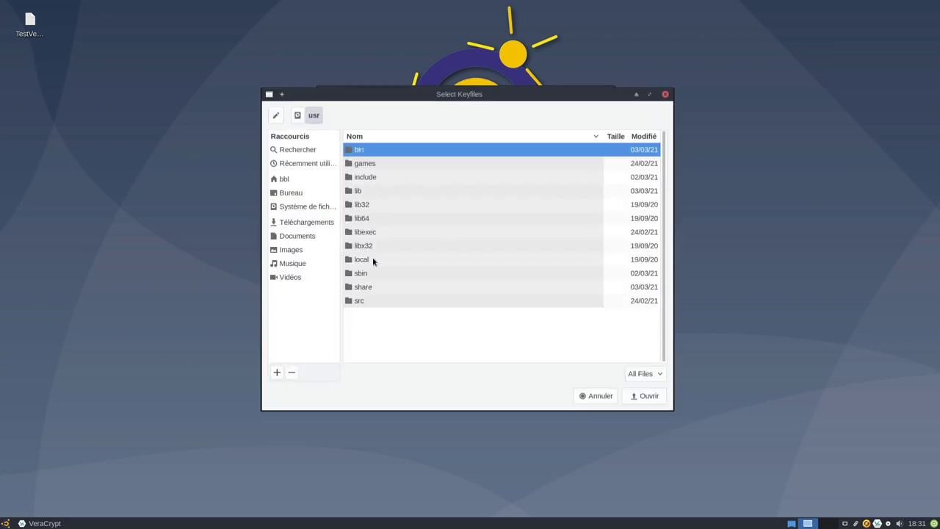
double_click(370, 288)
scroll(659, 147, "down", 20)
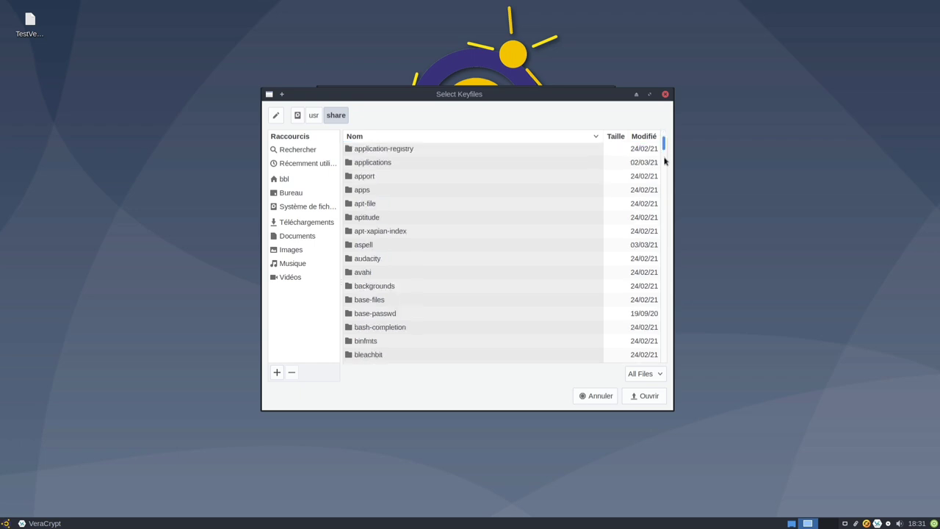
double_click(367, 152)
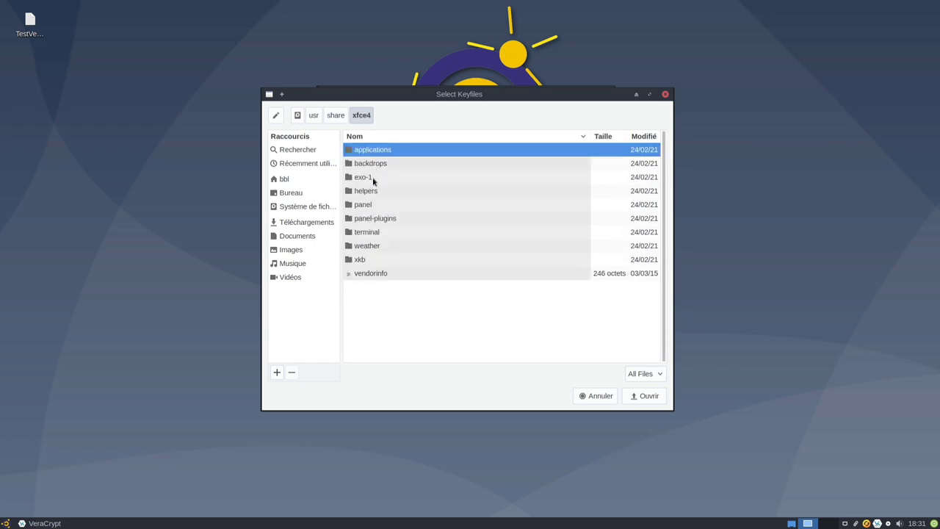
double_click(365, 167)
double_click(450, 274)
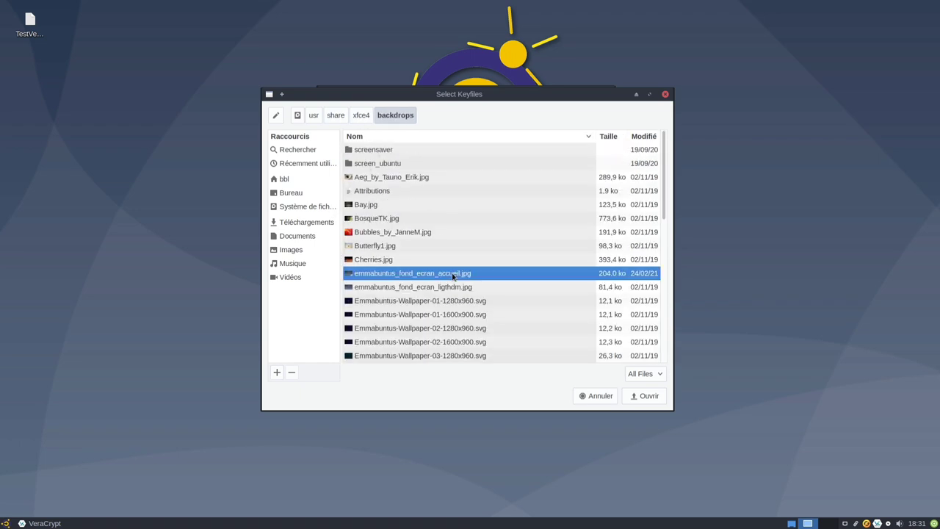
left_click(591, 140)
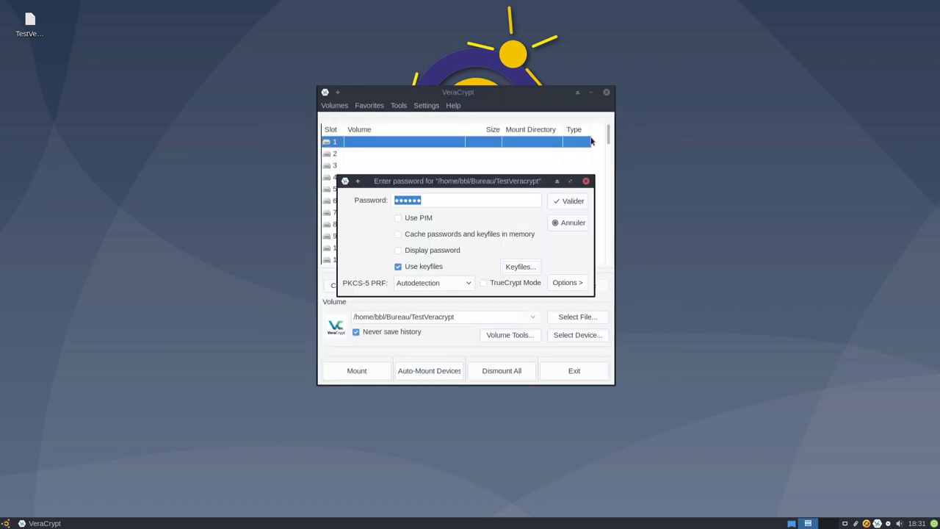
left_click(564, 204)
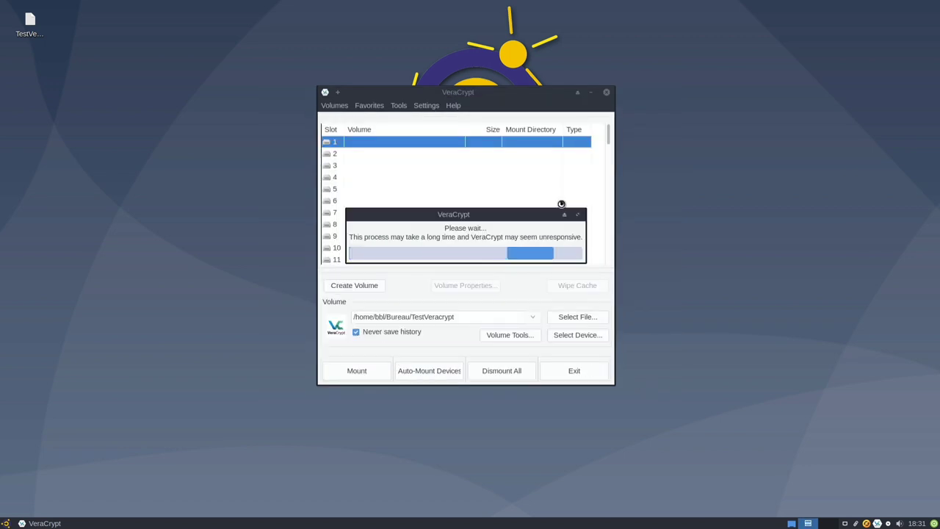
left_click(6, 522)
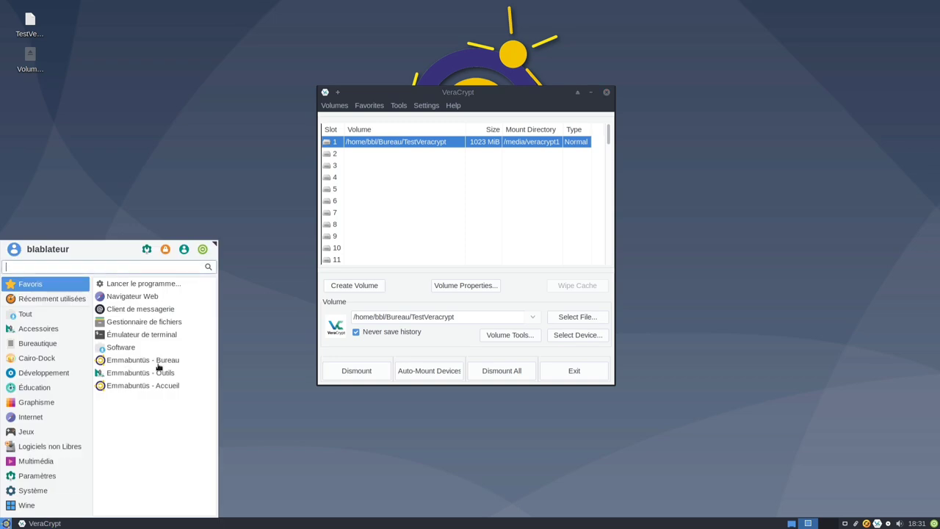
In the file manager, open the volume's xfce folder to confirm xfce-blue.jpg and xfce-teal.jpg, then close it.
left_click(175, 325)
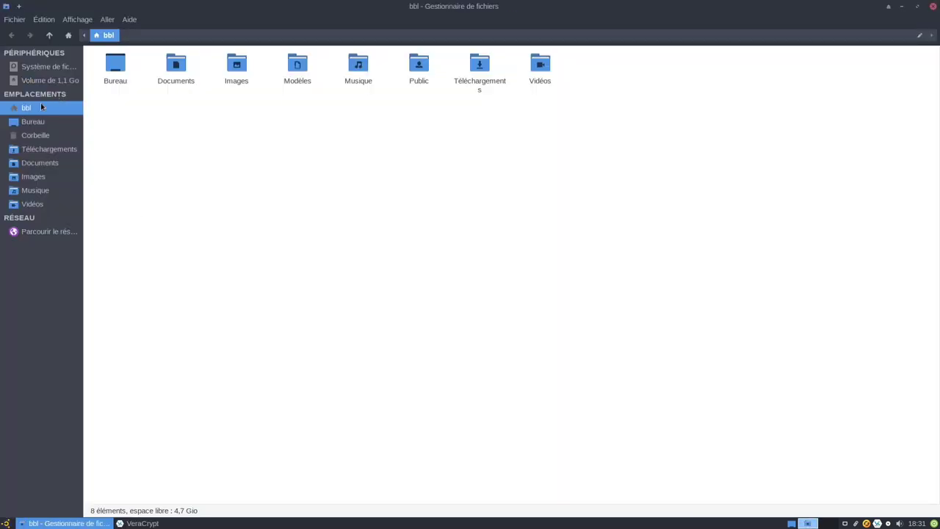
left_click(47, 81)
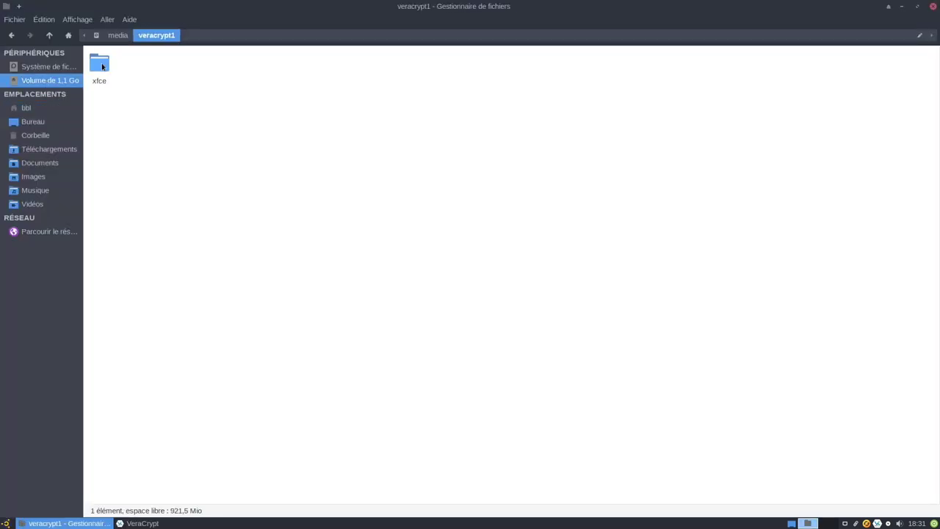
double_click(101, 68)
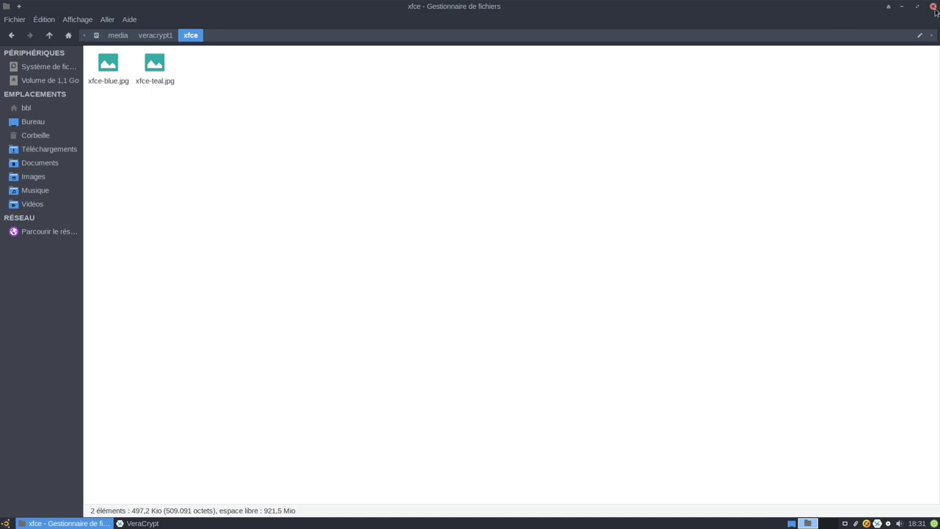
left_click(934, 7)
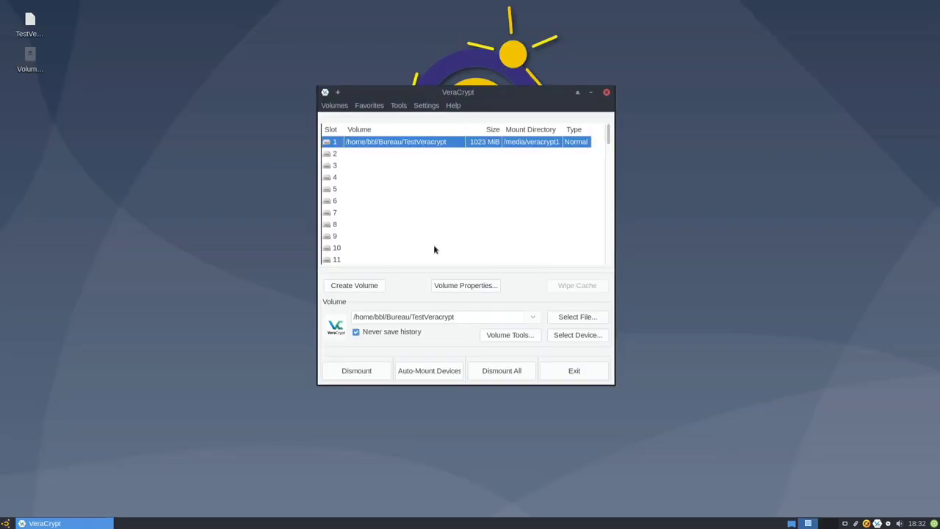